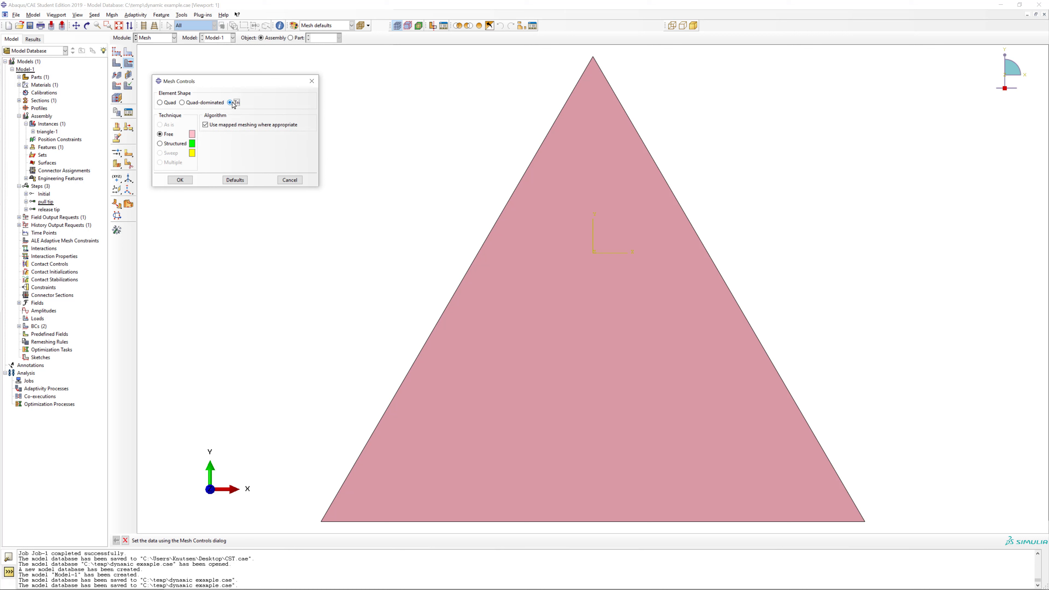
Assign the Tri shape with the free technique and standard linear plane stress elements (CPS3), and mesh the triangle instance.
left_click(192, 180)
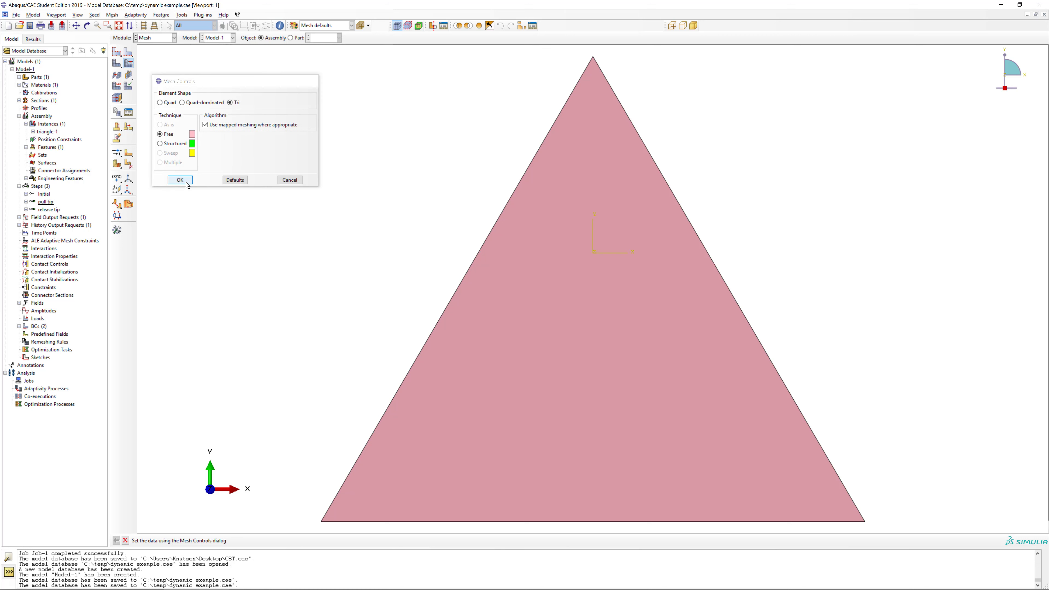
left_click(118, 87)
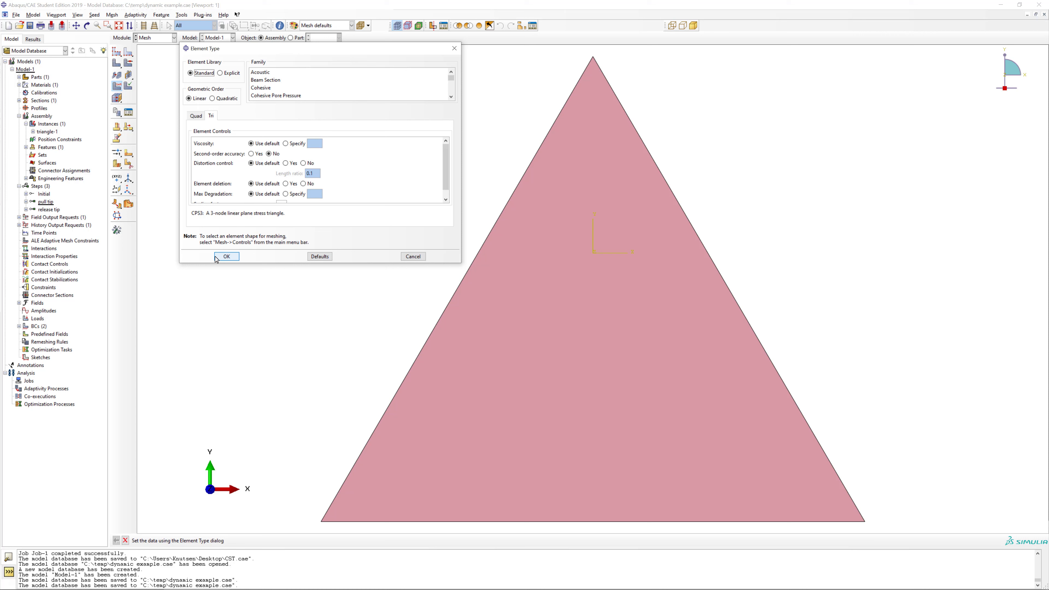
left_click(226, 256)
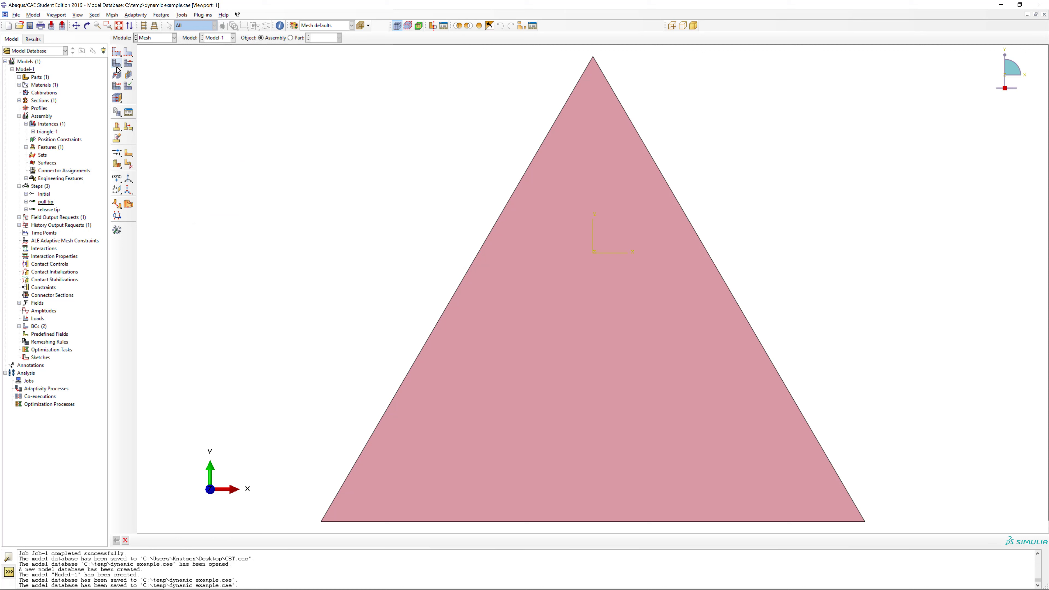
left_click(204, 540)
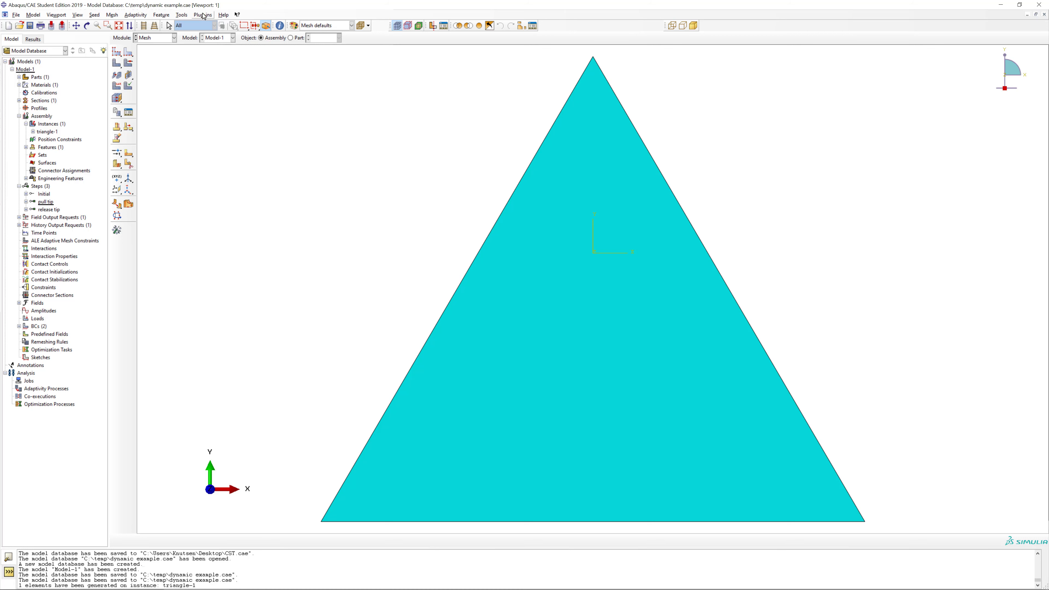
Query the mesh of the entire assembly for its node and element information.
left_click(188, 17)
left_click(189, 29)
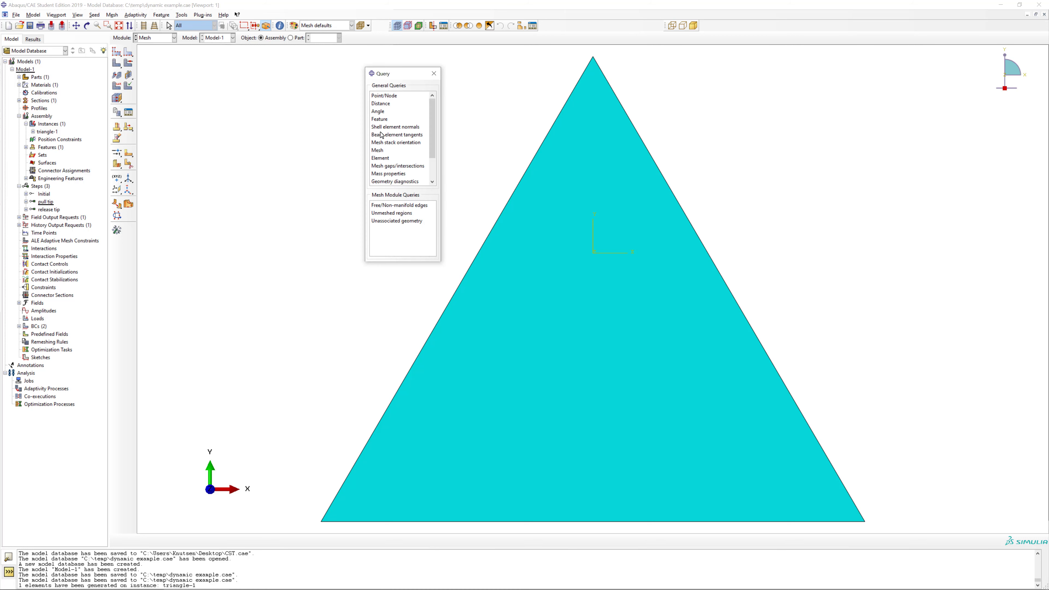
left_click(382, 151)
left_click(270, 540)
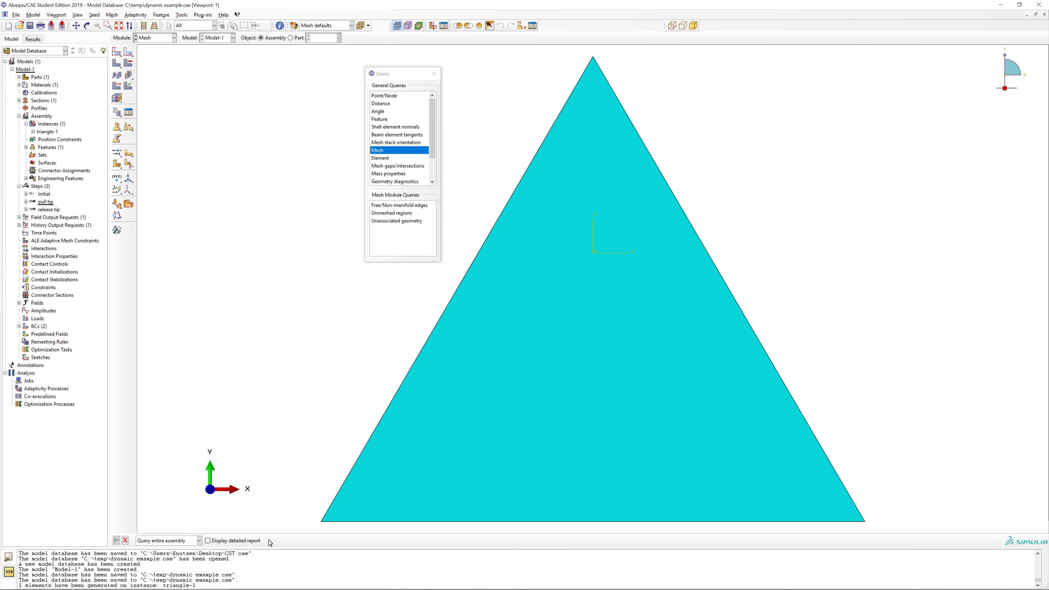
left_click(434, 73)
Create the full-analysis job Job-1 for Model-1 with its default settings.
left_click(156, 37)
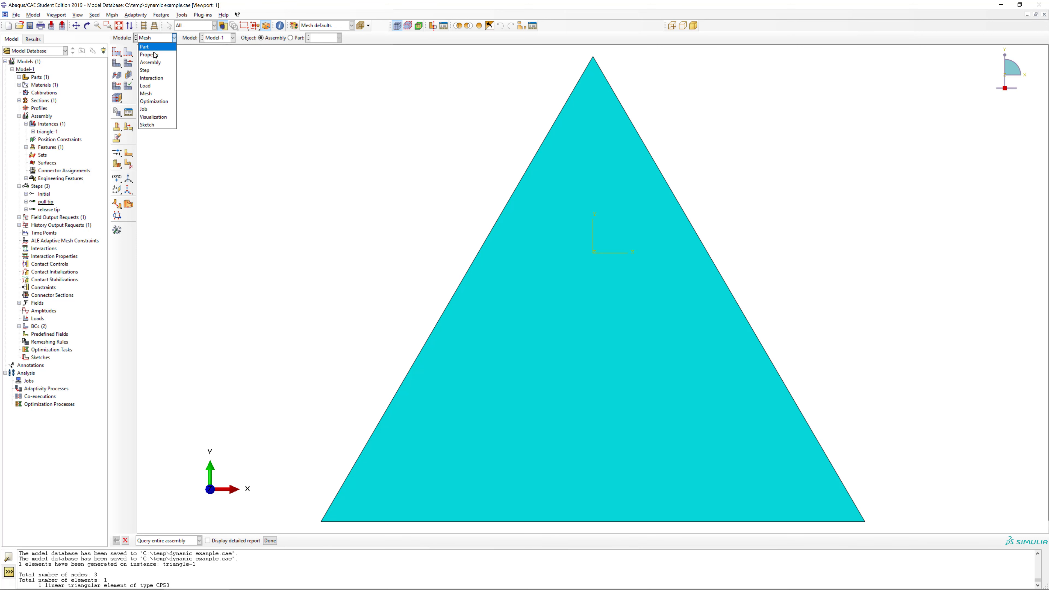
left_click(153, 110)
middle_click(339, 160)
middle_click(342, 156)
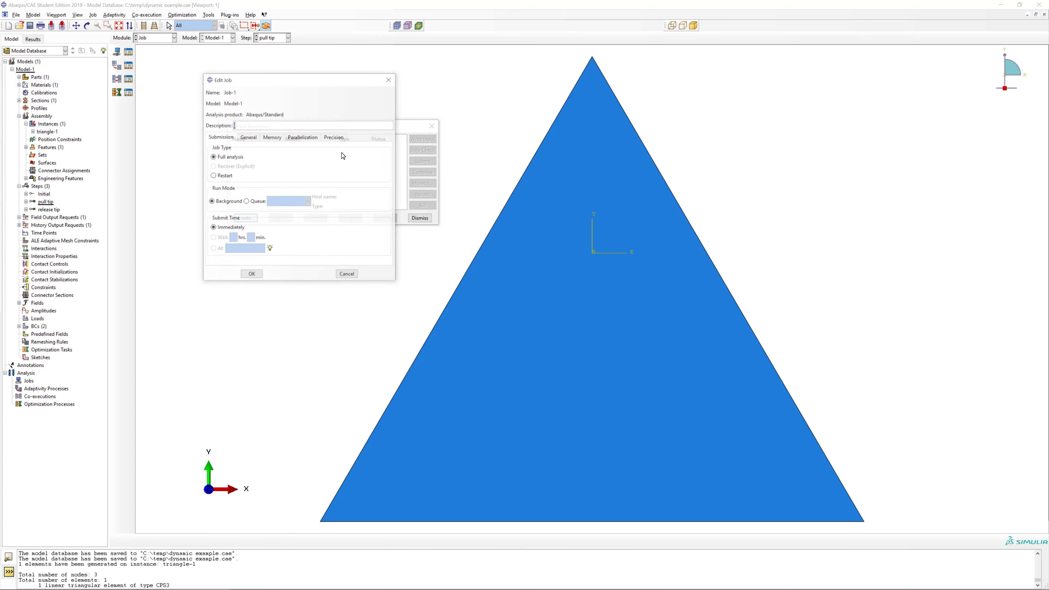
left_click(252, 275)
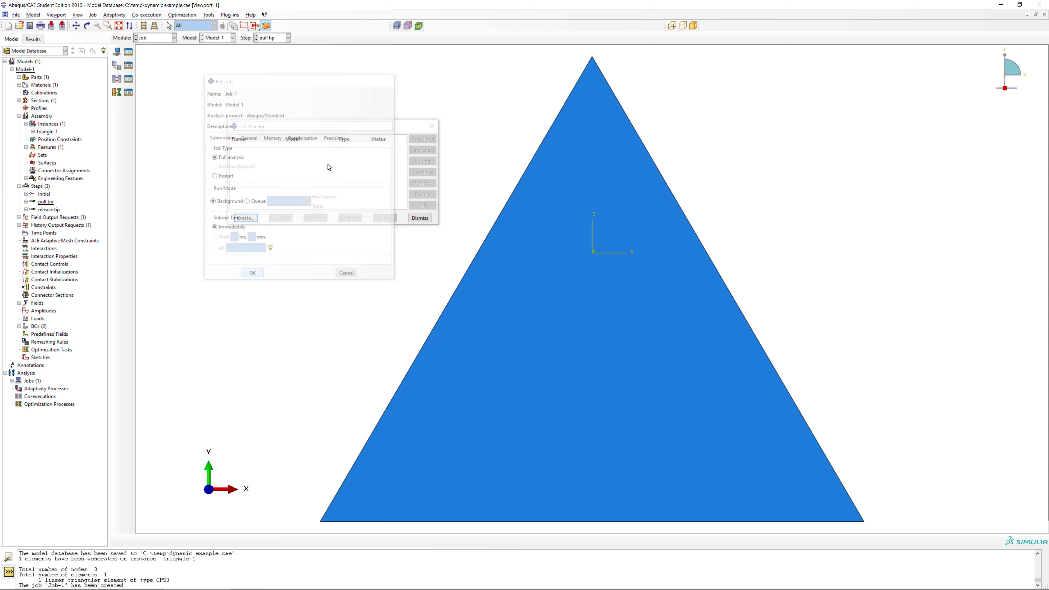
left_click(421, 219)
Submit Job-1 for analysis and review its increment table from first to last increment in the job monitor.
left_click(129, 65)
left_click(423, 161)
left_click(422, 184)
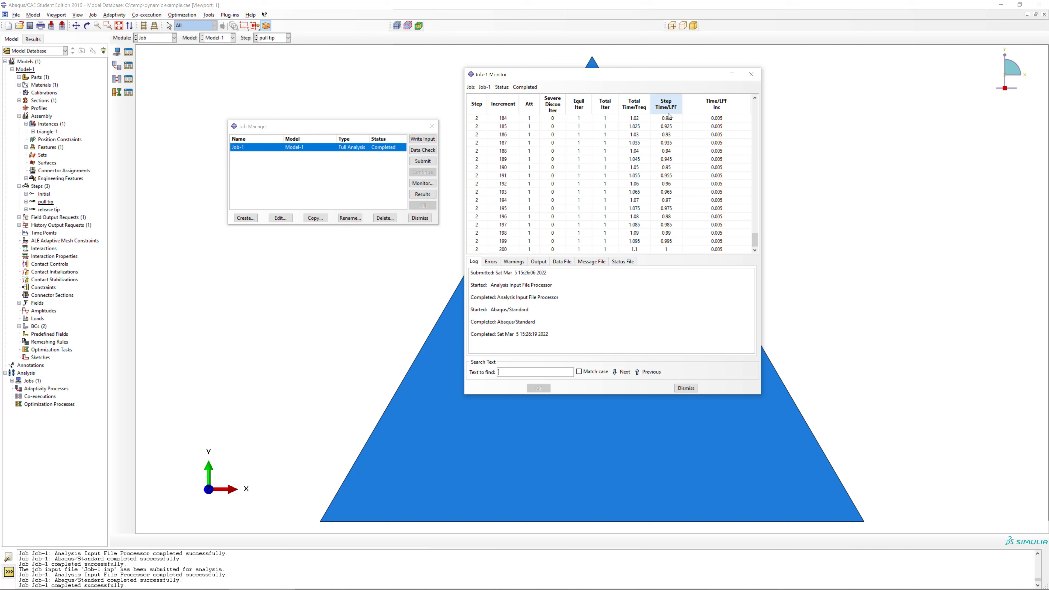
left_click_drag(755, 239, 758, 106)
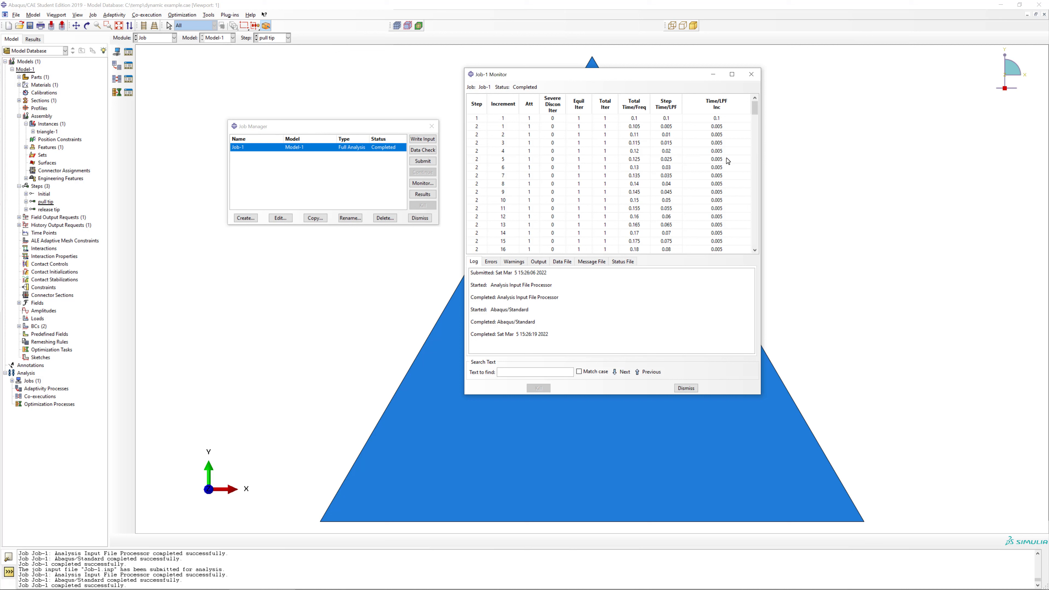
left_click_drag(755, 108, 745, 251)
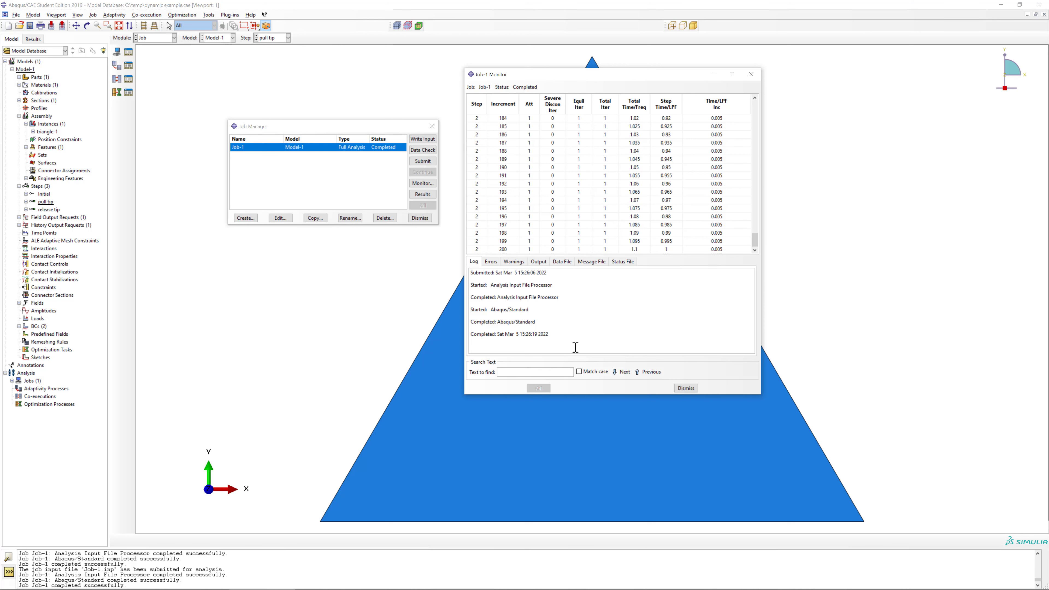
left_click(686, 388)
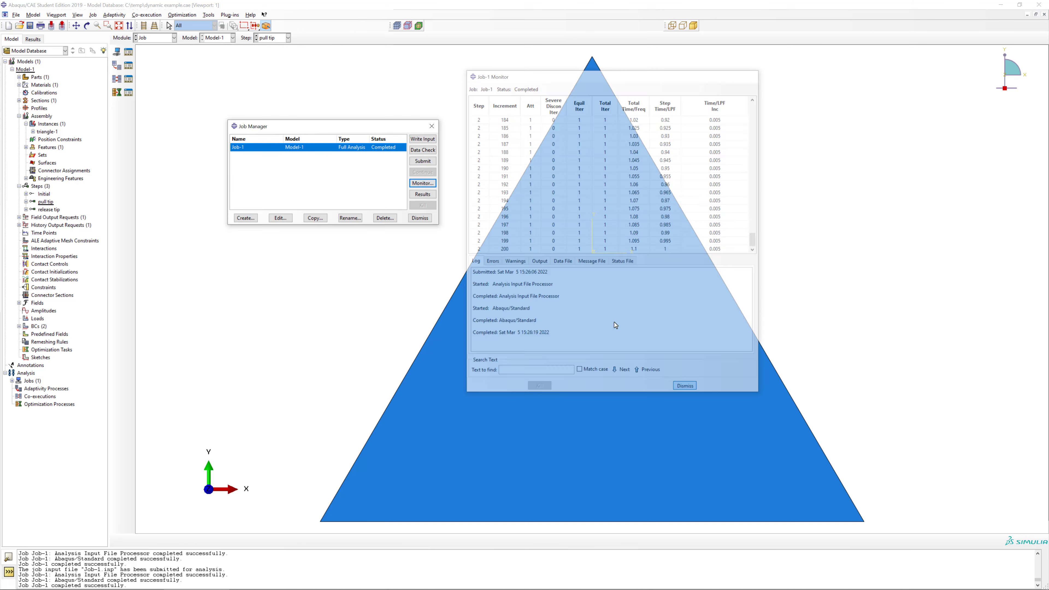
Animate the time history of Job-1's results and set the active frame to increment 67 of the release tip step.
left_click(431, 196)
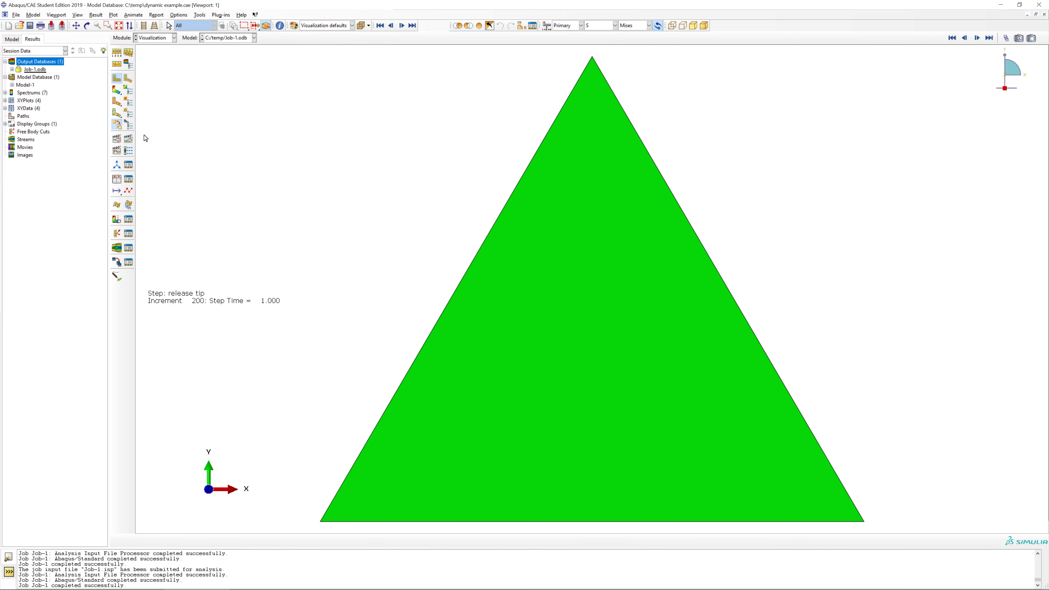
left_click(130, 141)
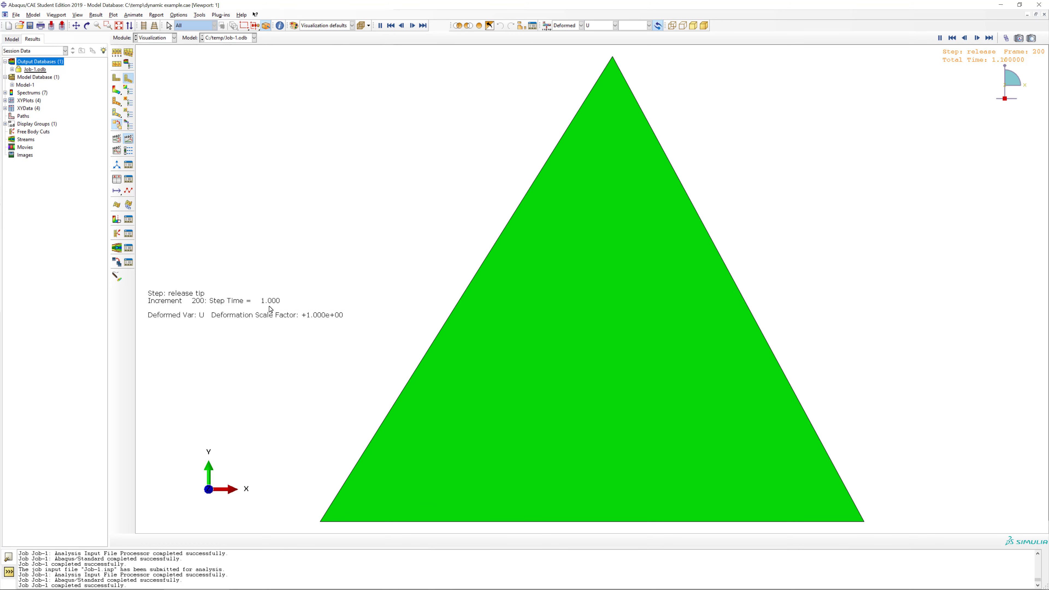
left_click(1007, 39)
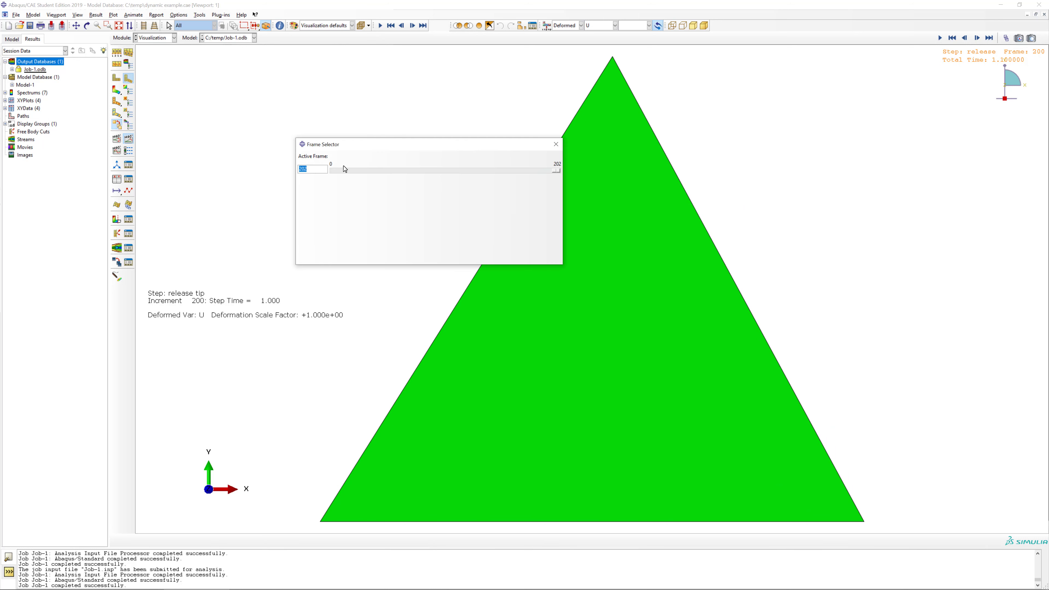
left_click_drag(559, 173, 412, 175)
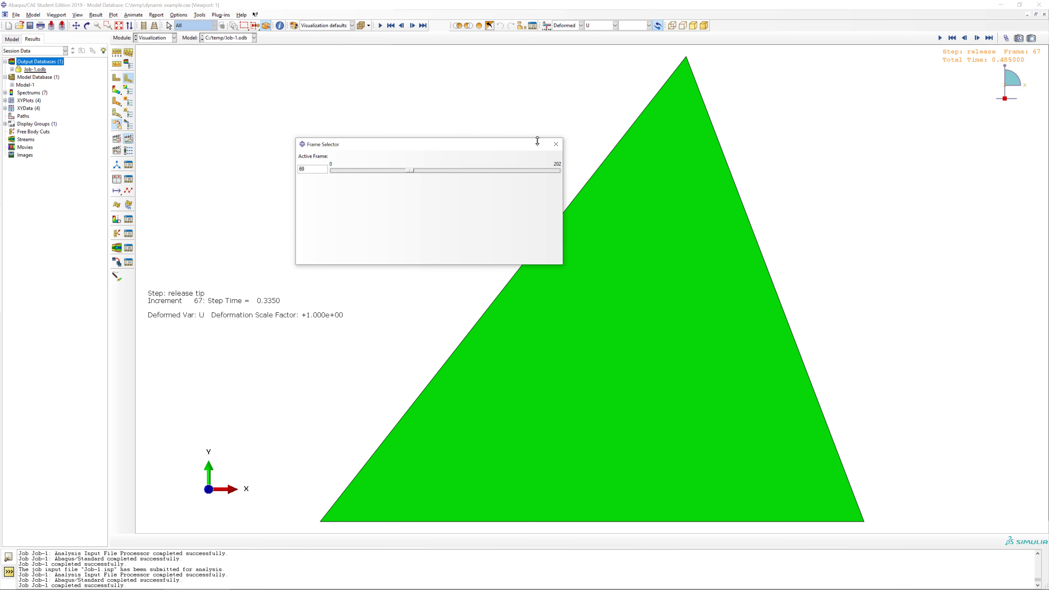
left_click(556, 144)
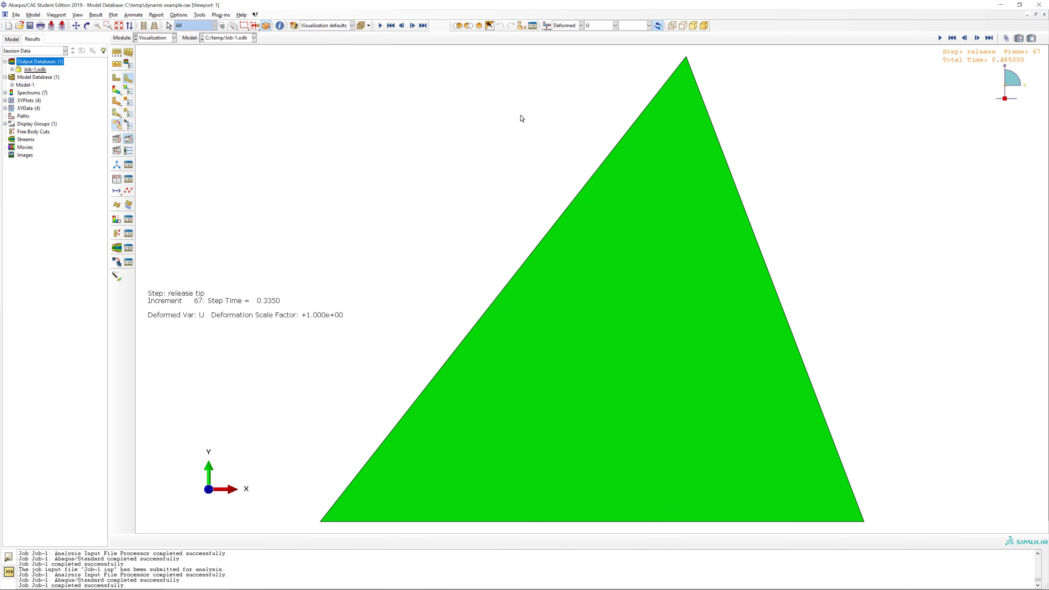
Set the fixed increment size of the release tip step to 0.001.
left_click(159, 40)
left_click(153, 70)
left_click(129, 53)
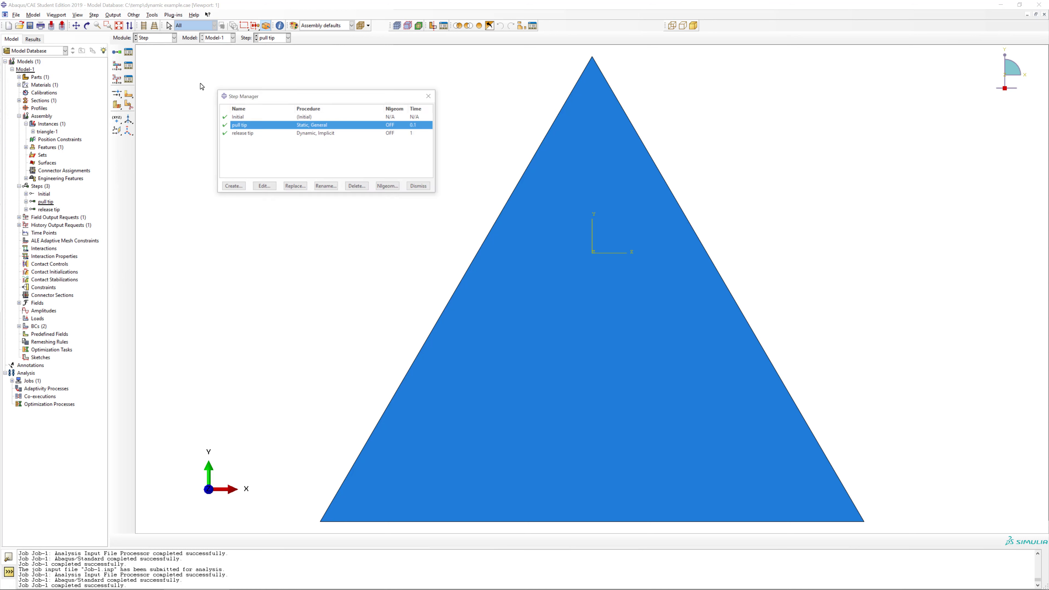
left_click(265, 134)
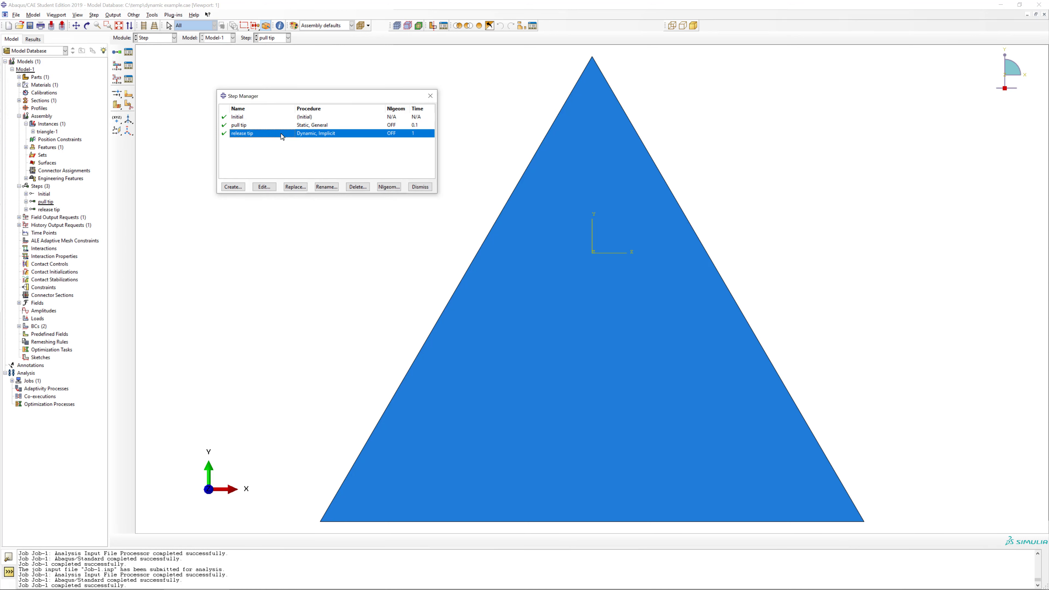
left_click(266, 188)
left_click(502, 103)
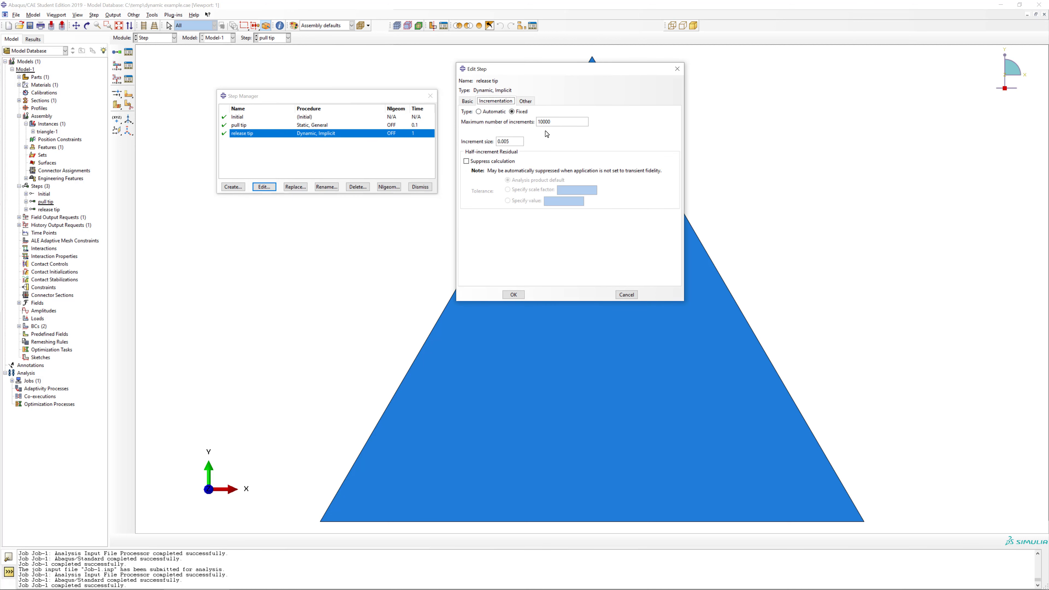
left_click(507, 141)
key("BackSpace")
left_click(513, 294)
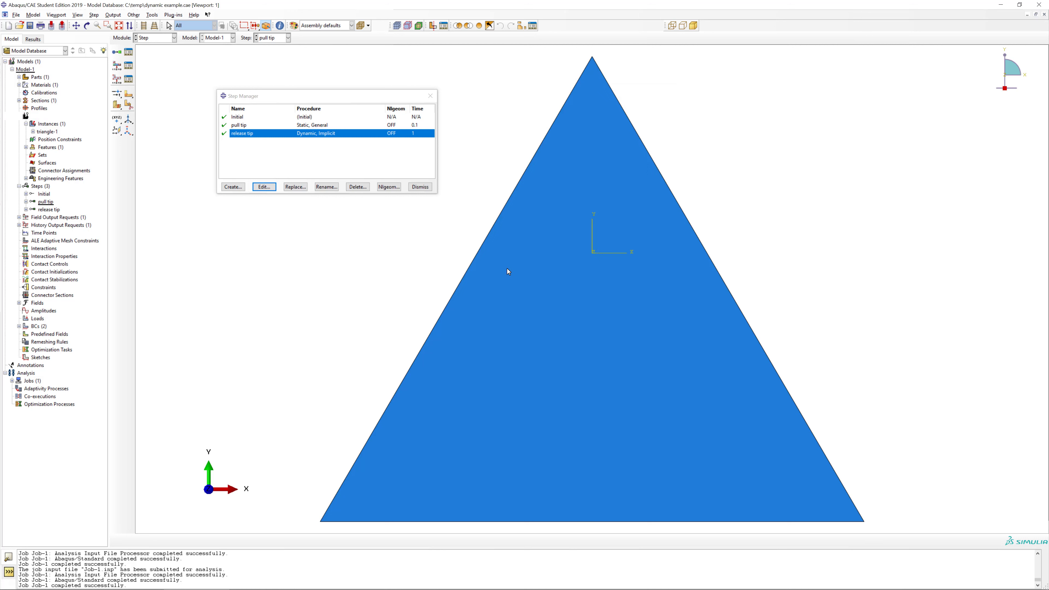
Resubmit Job-1 with the revised step and check its progress in the job monitor.
left_click(174, 38)
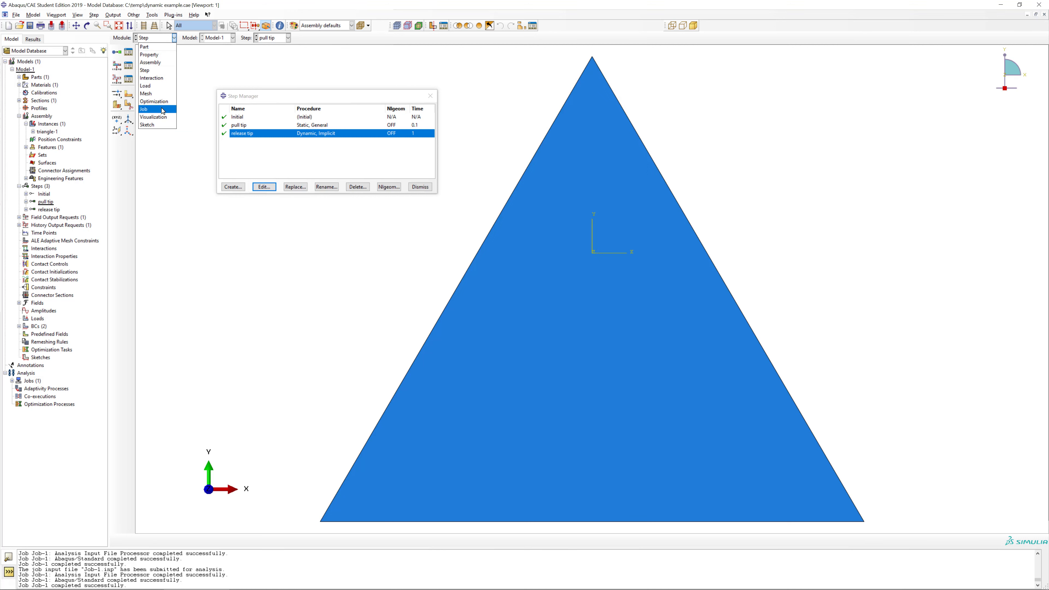
left_click(159, 109)
left_click(423, 161)
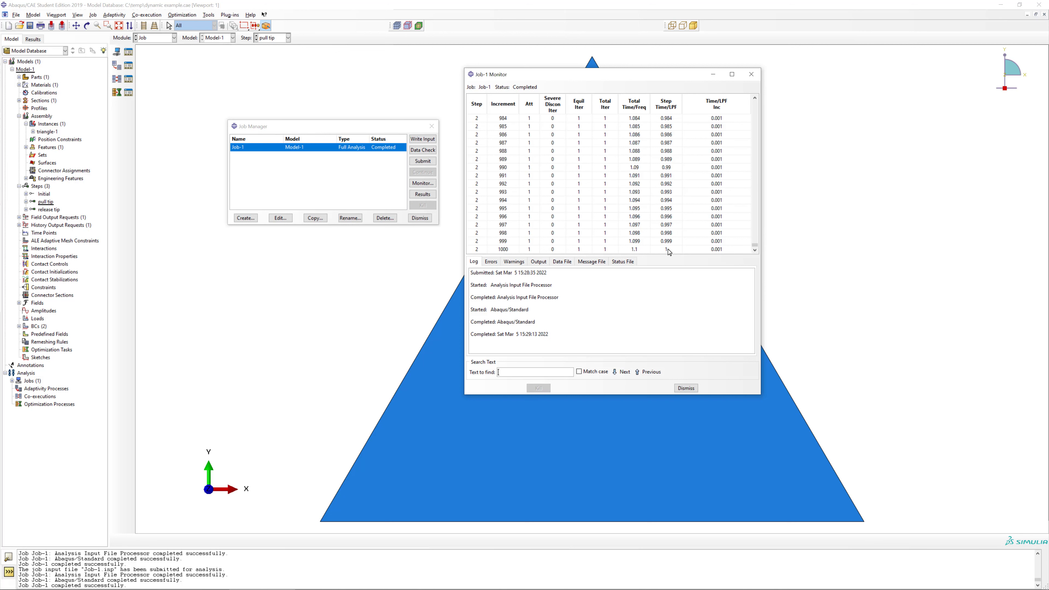
left_click(682, 388)
Load the new Job-1 results by closing and reopening the output database Job-1.odb.
left_click(422, 194)
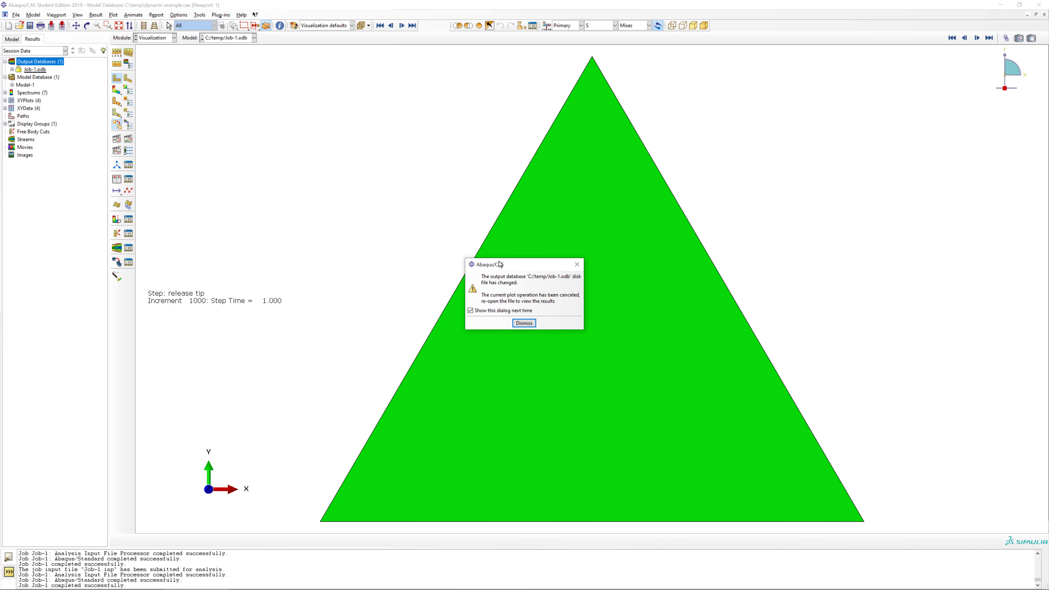
left_click(524, 323)
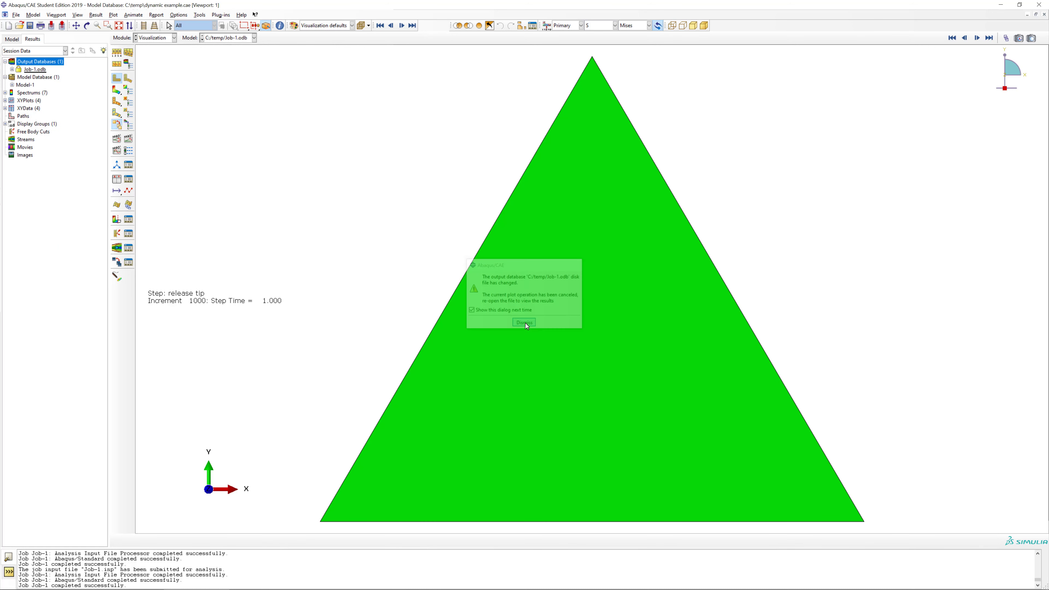
right_click(22, 70)
left_click(36, 80)
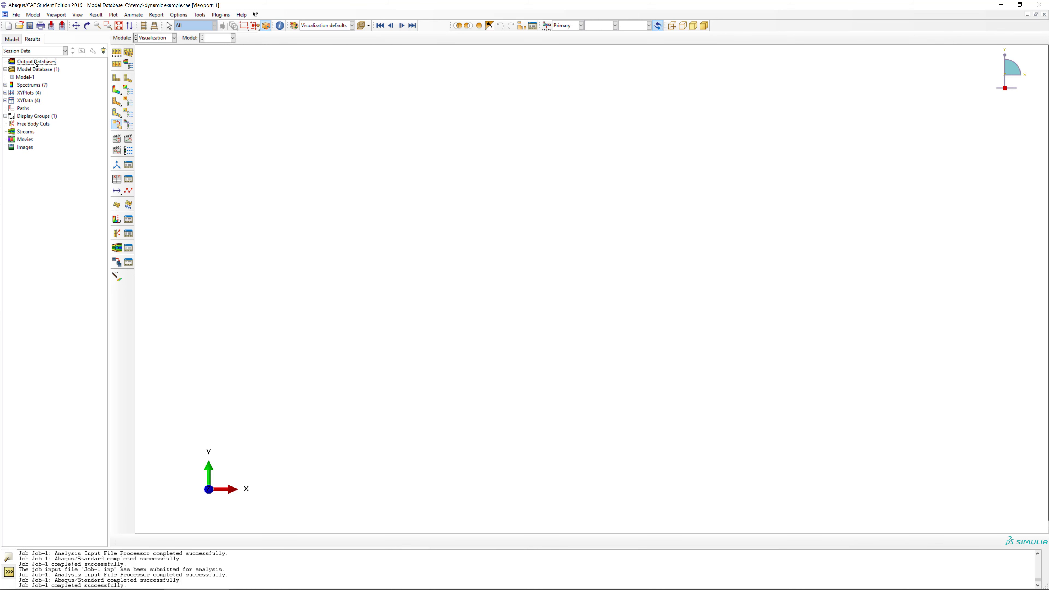
double_click(35, 62)
double_click(213, 96)
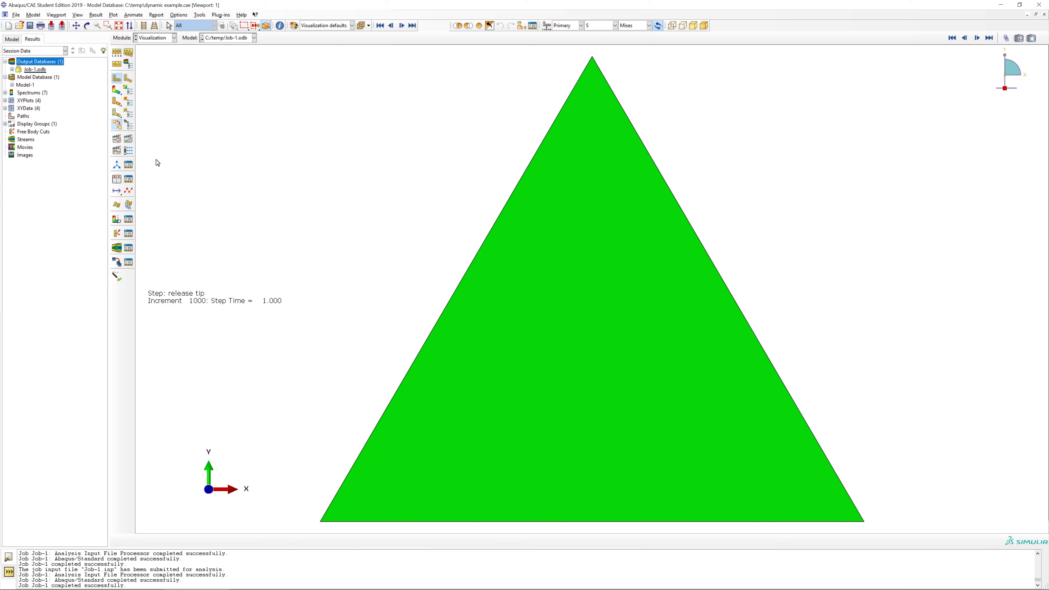
Plot Mises stress contours on the deformed triangle and animate them over the time history.
left_click(128, 139)
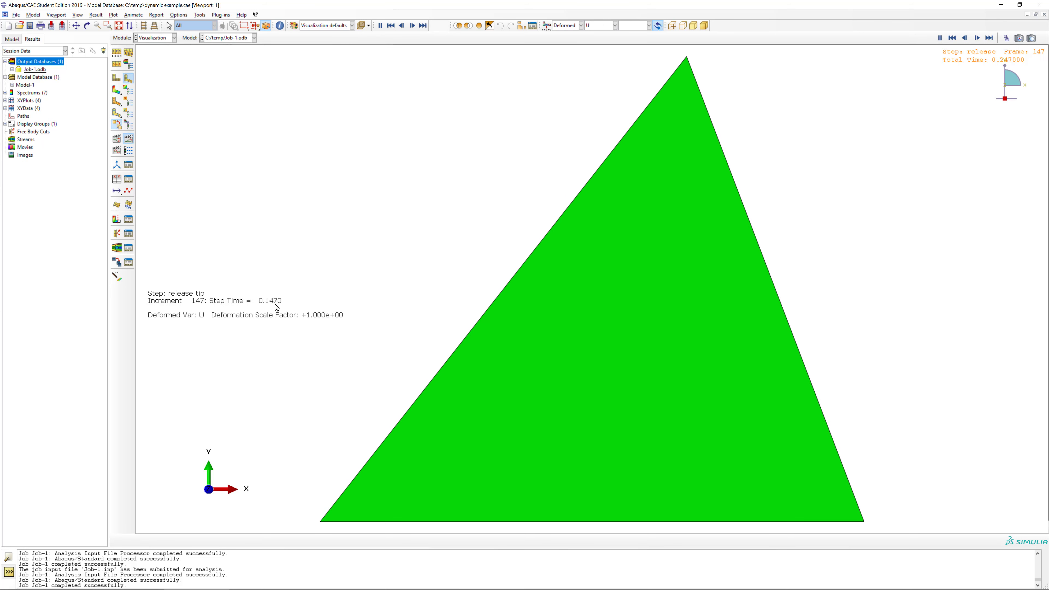
left_click(116, 89)
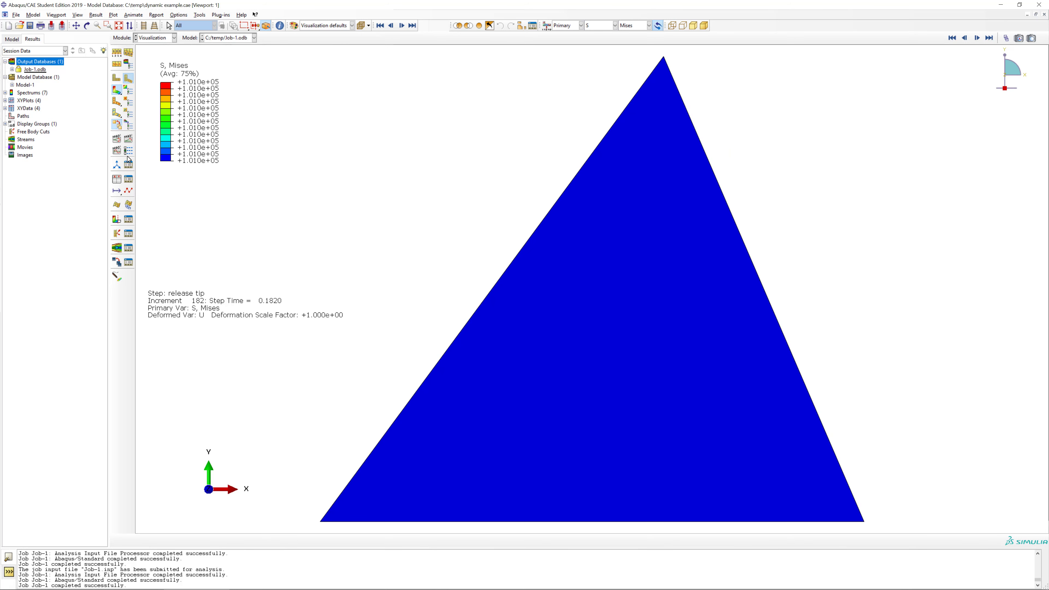
left_click(129, 141)
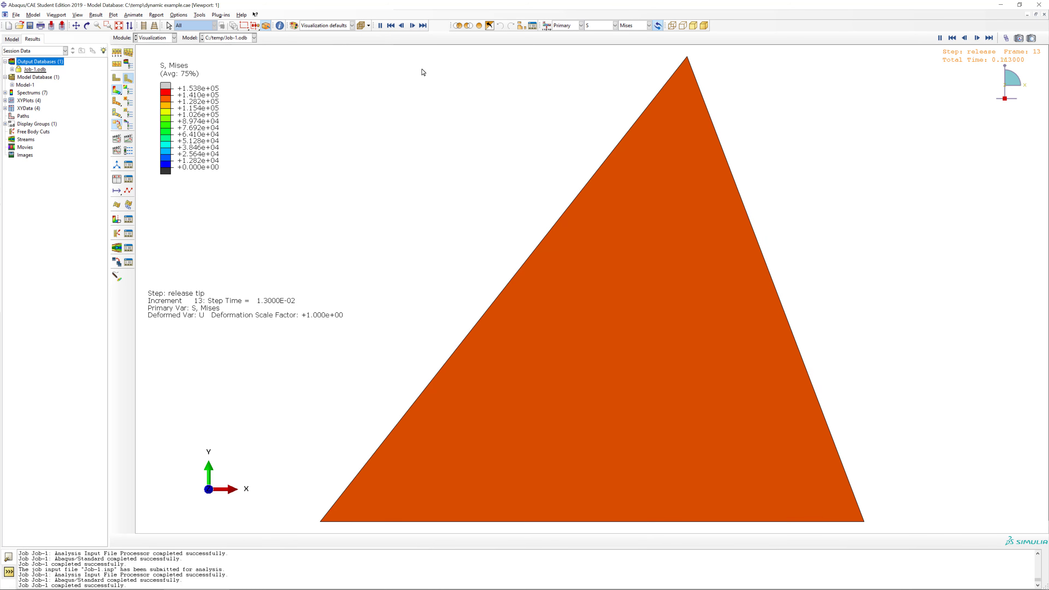
Show the S11 and S22 stress components in turn in the animated contour plot.
left_click(629, 26)
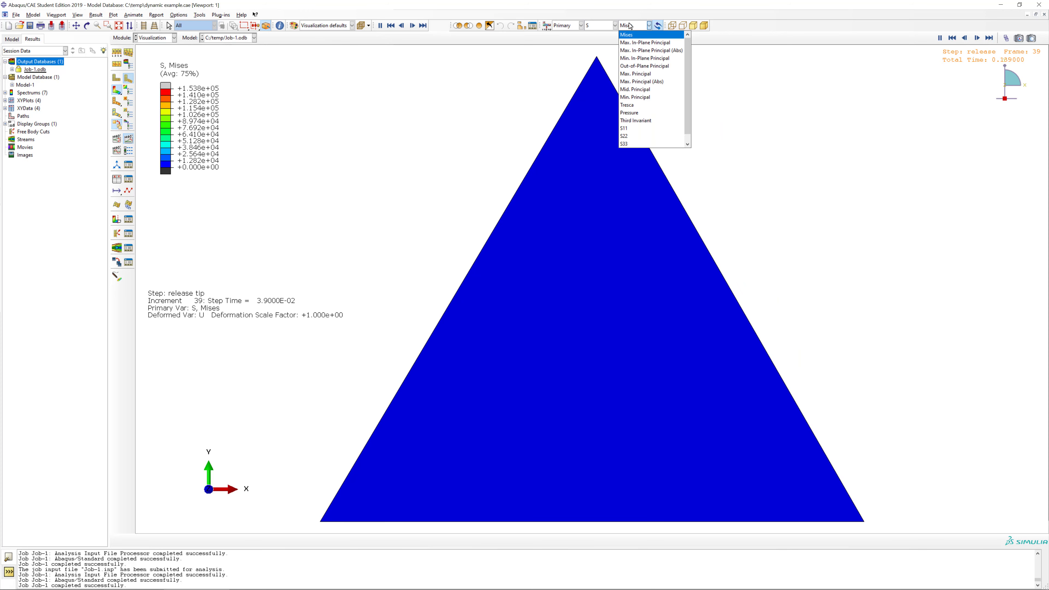
left_click(634, 130)
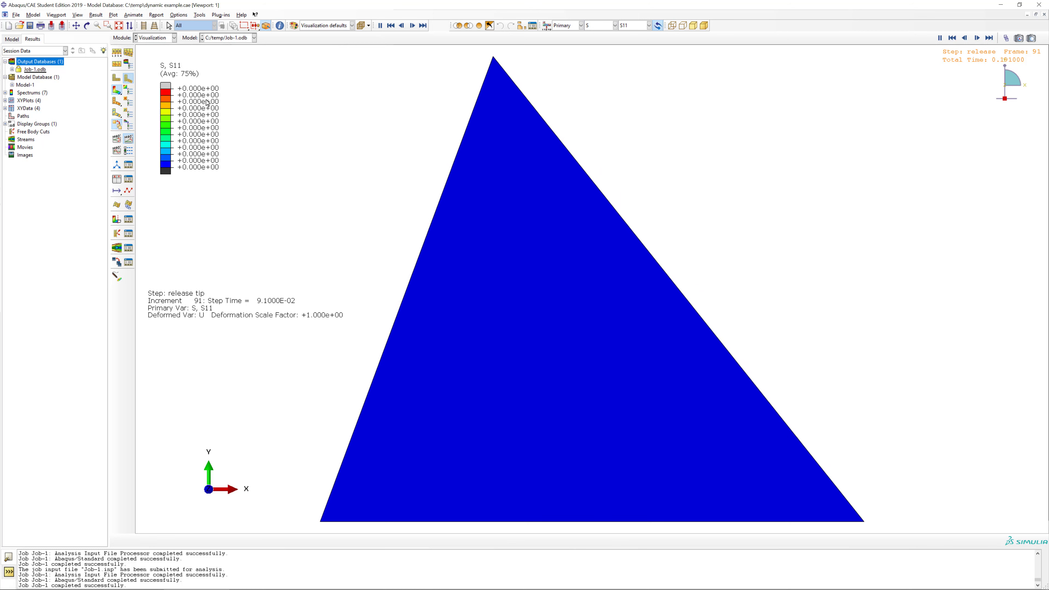
left_click(632, 25)
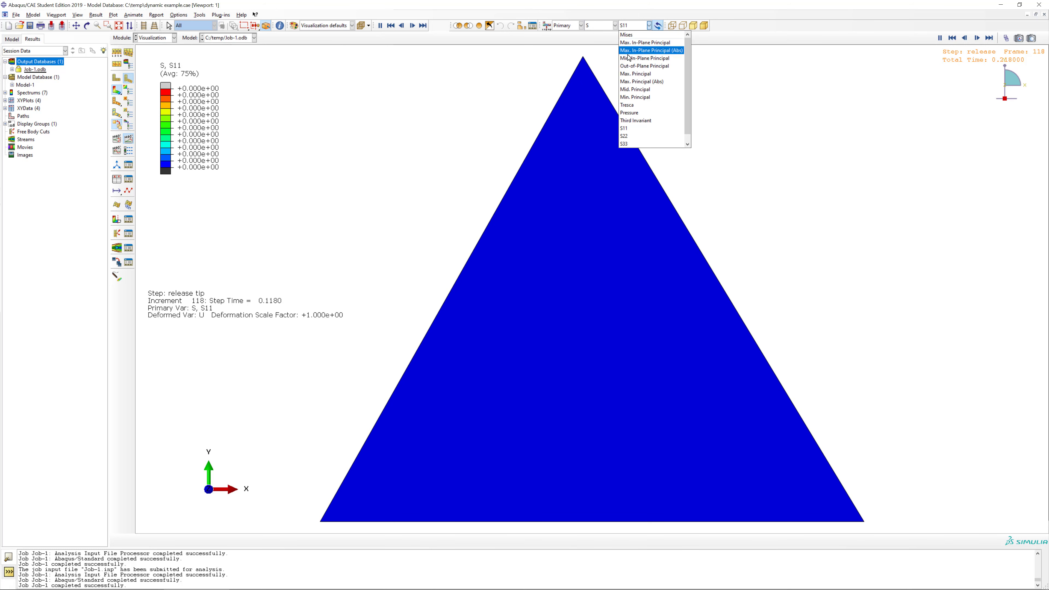
left_click(625, 138)
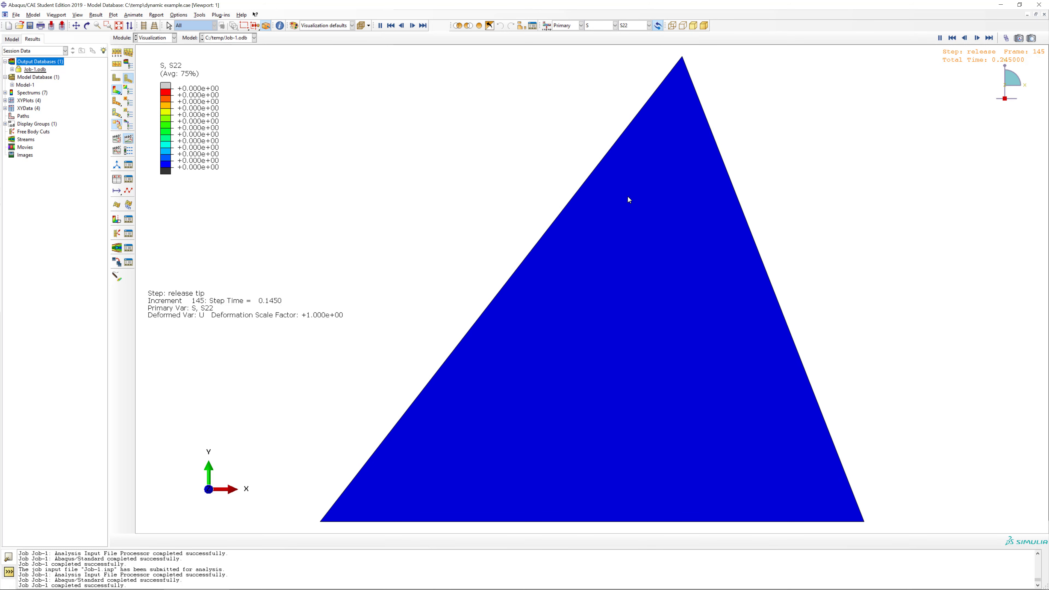
Show the S12 shear stress component in the animated contour plot.
left_click(626, 27)
scroll(636, 101, "down", 2)
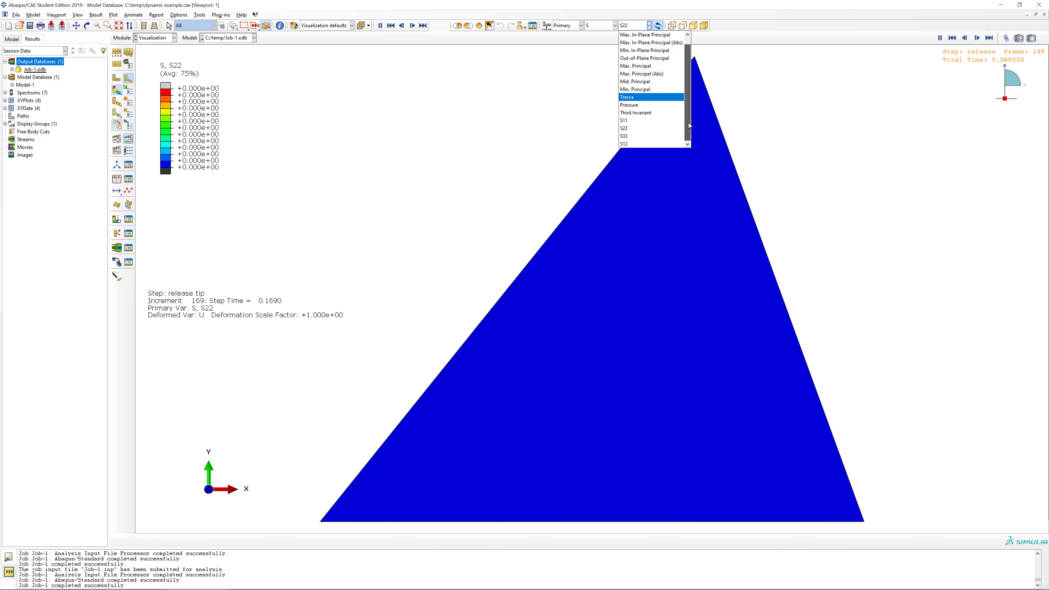
left_click(630, 144)
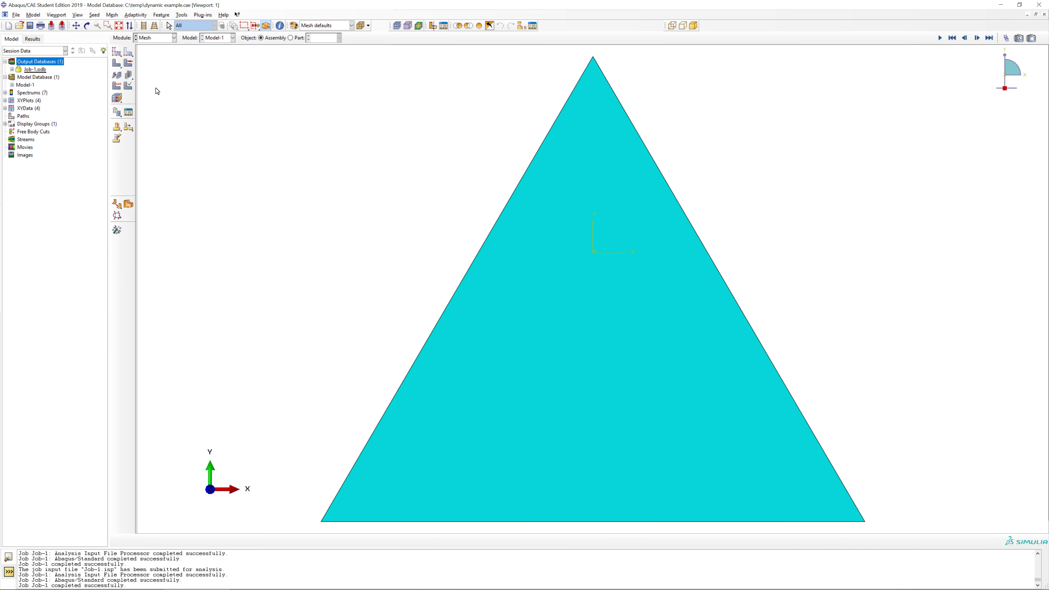
Change the triangle's element type to quadratic order with the modified formulation.
left_click(119, 87)
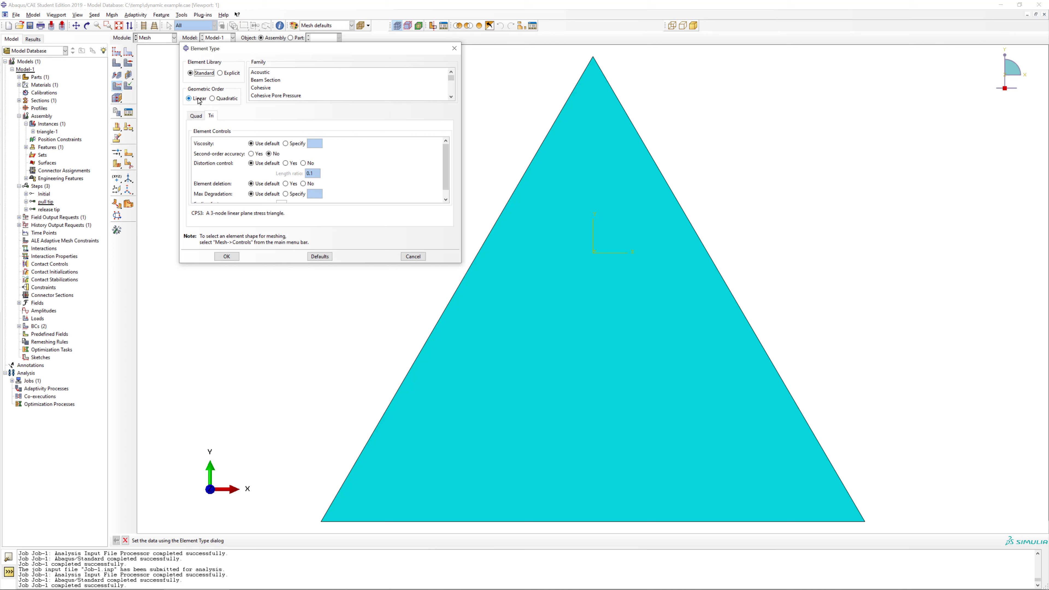
left_click(213, 99)
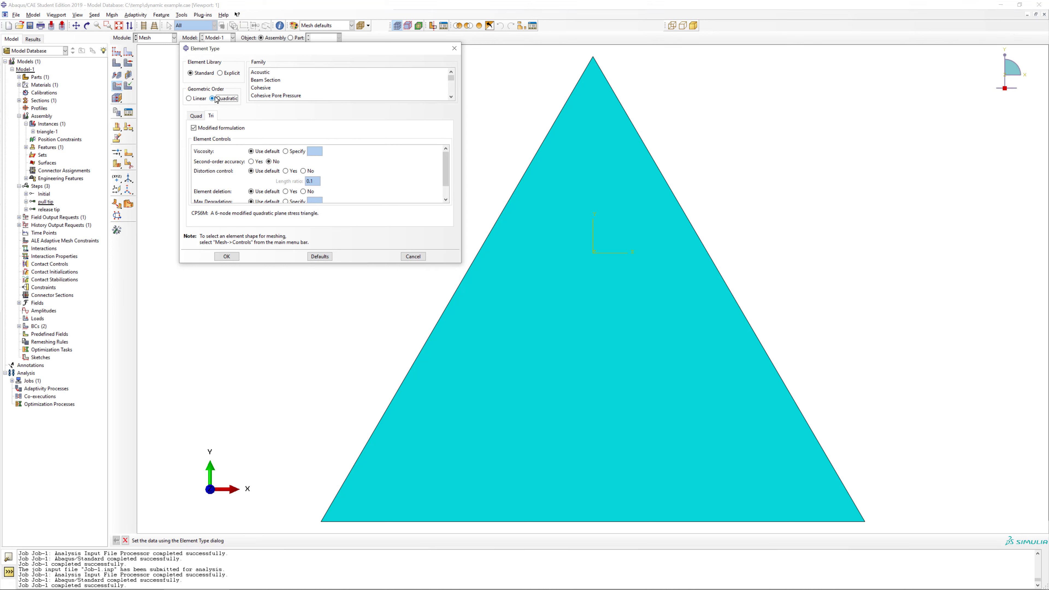
left_click(227, 257)
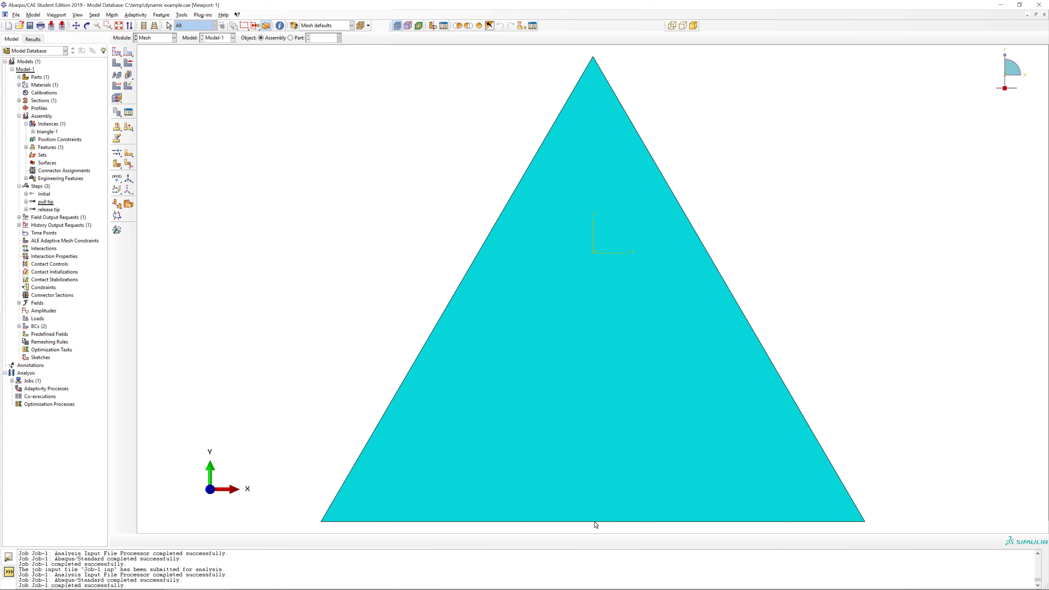
Rerun Job-1 with the quadratic element, tracking it in the job monitor, and open its results.
left_click(162, 39)
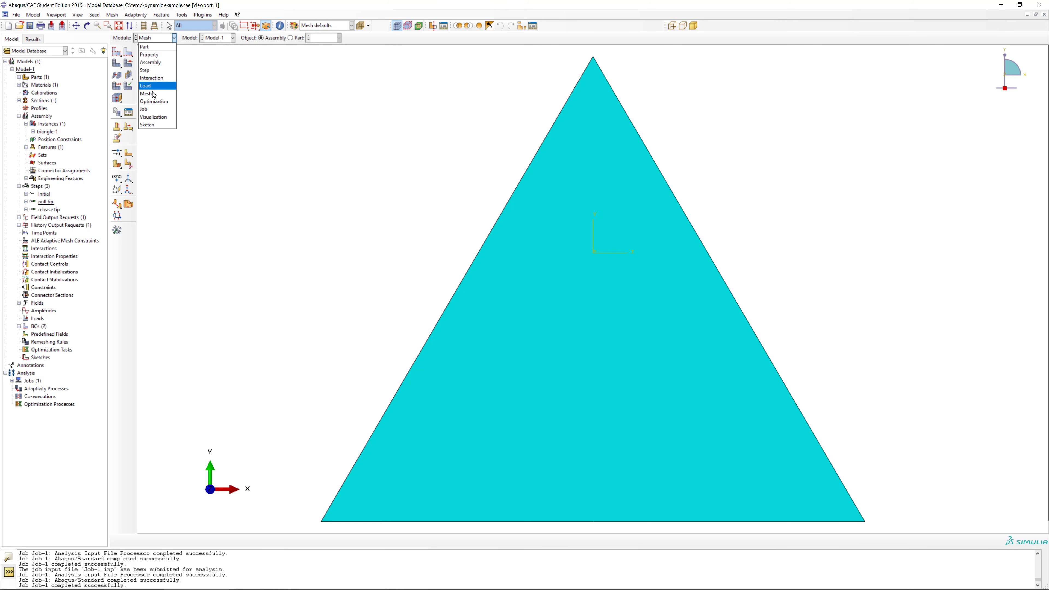
left_click(153, 110)
left_click(129, 51)
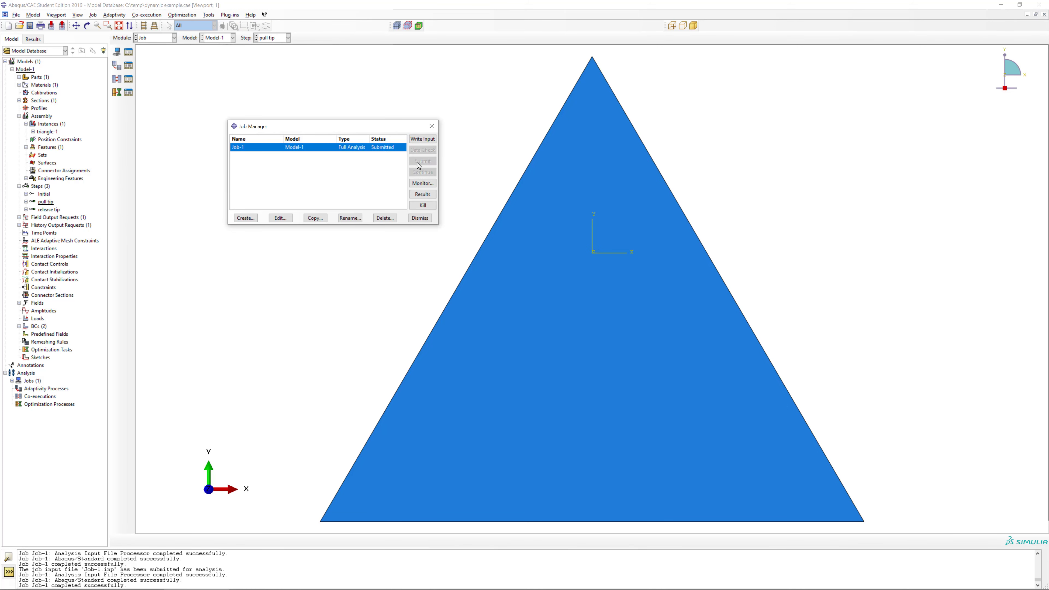
left_click(423, 183)
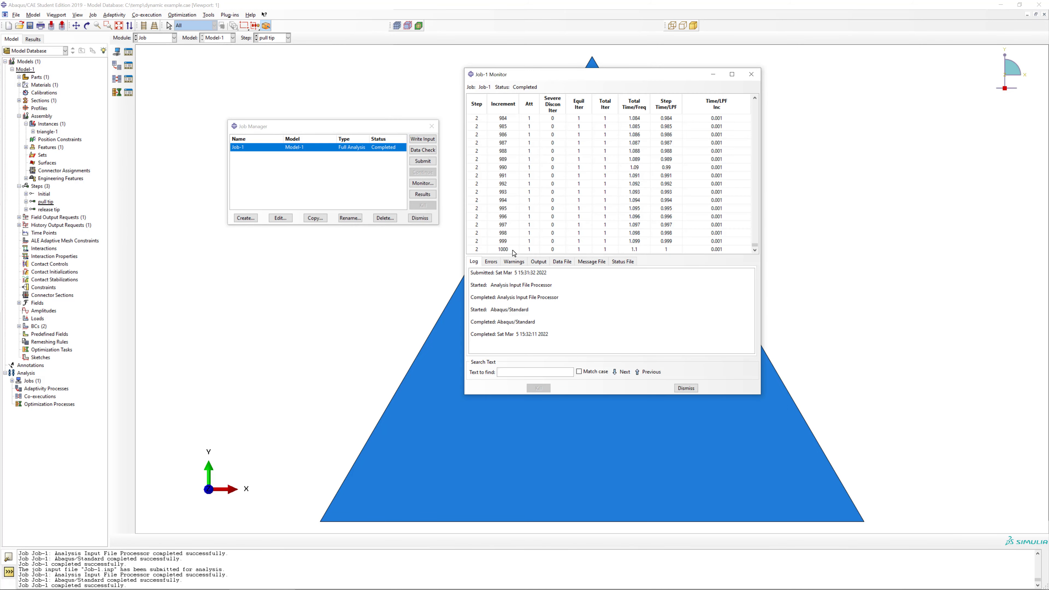
left_click(432, 194)
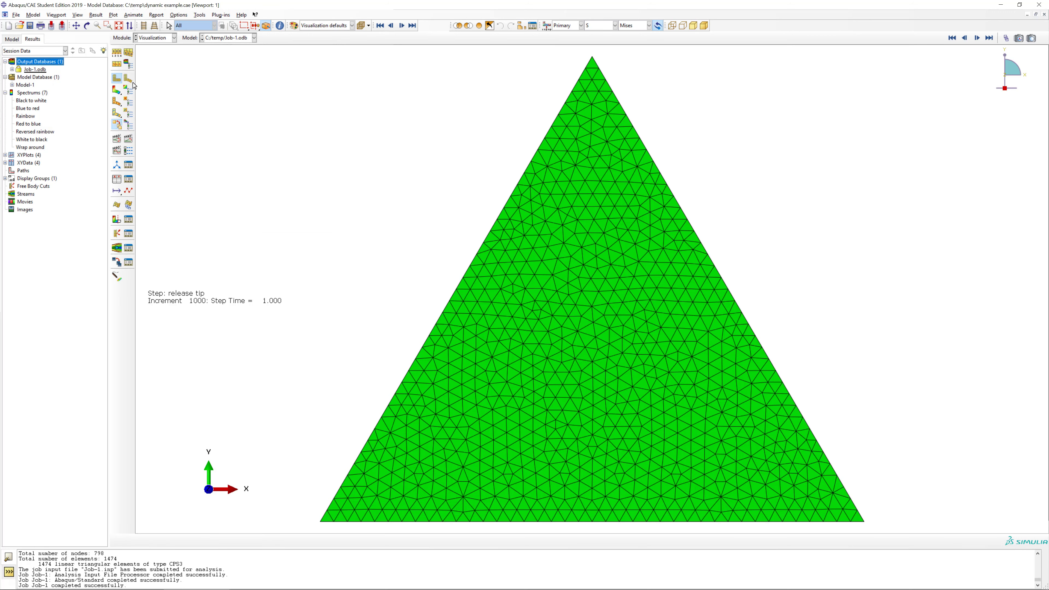
Plot the deformed shape of the finely meshed triangle and animate it over the time history.
left_click(129, 80)
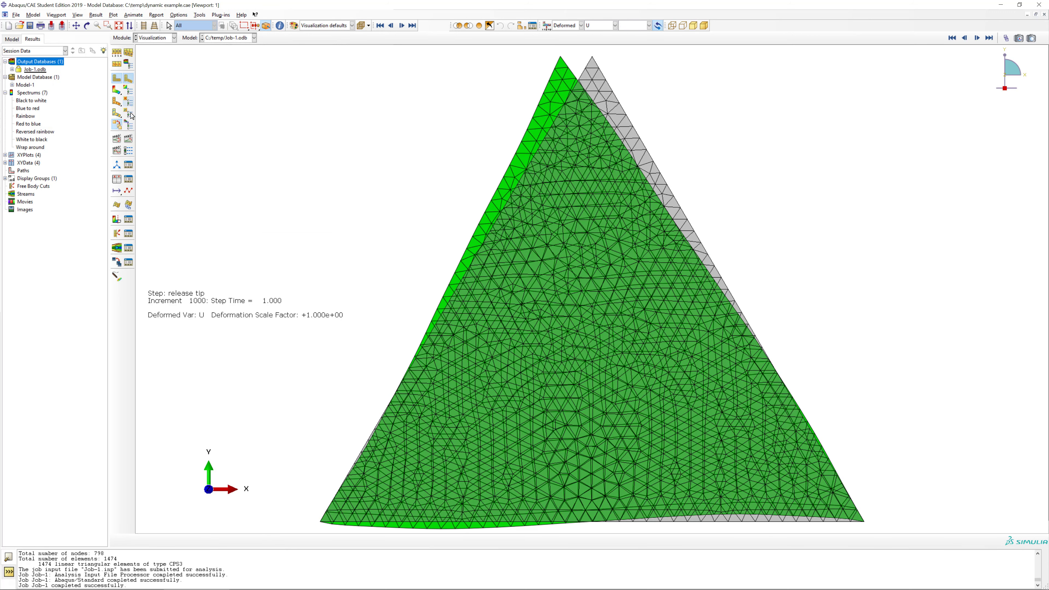
left_click(130, 141)
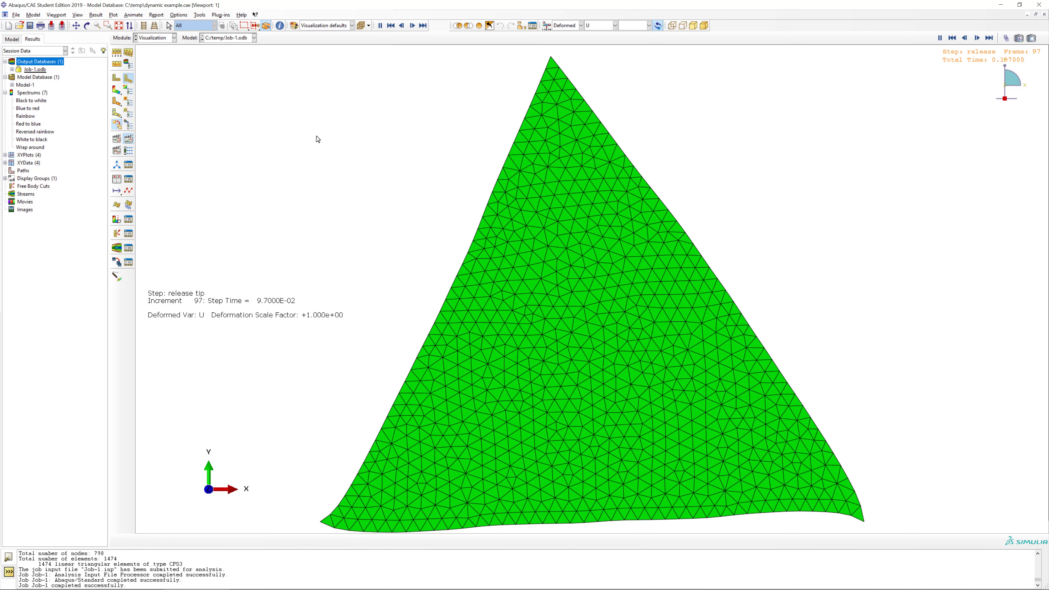
Plot stress contours on the deformed fine mesh, switch them from Mises to S12, and animate them over the time history.
left_click(121, 91)
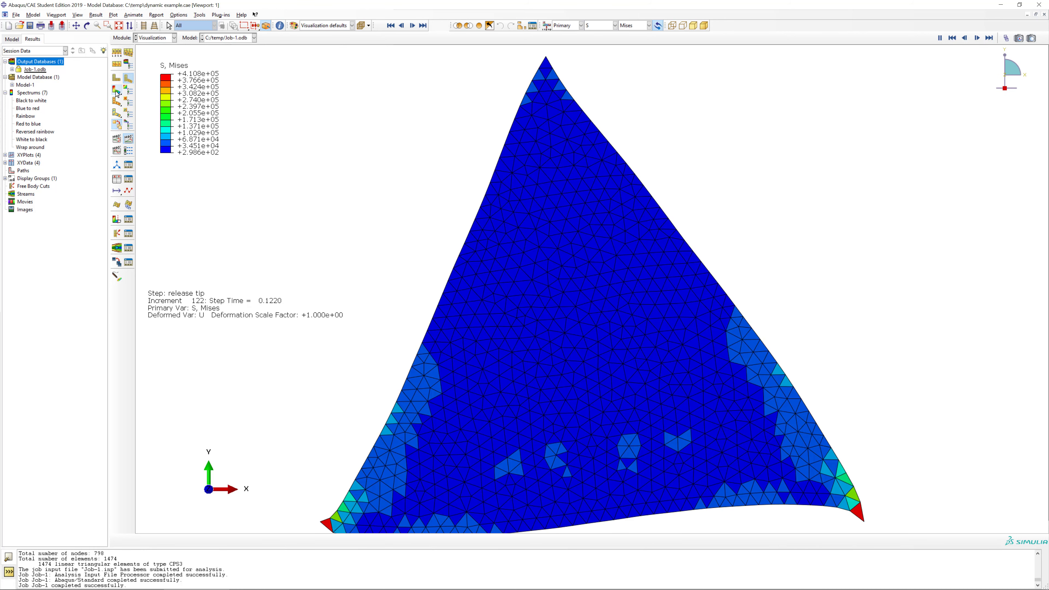
left_click(621, 27)
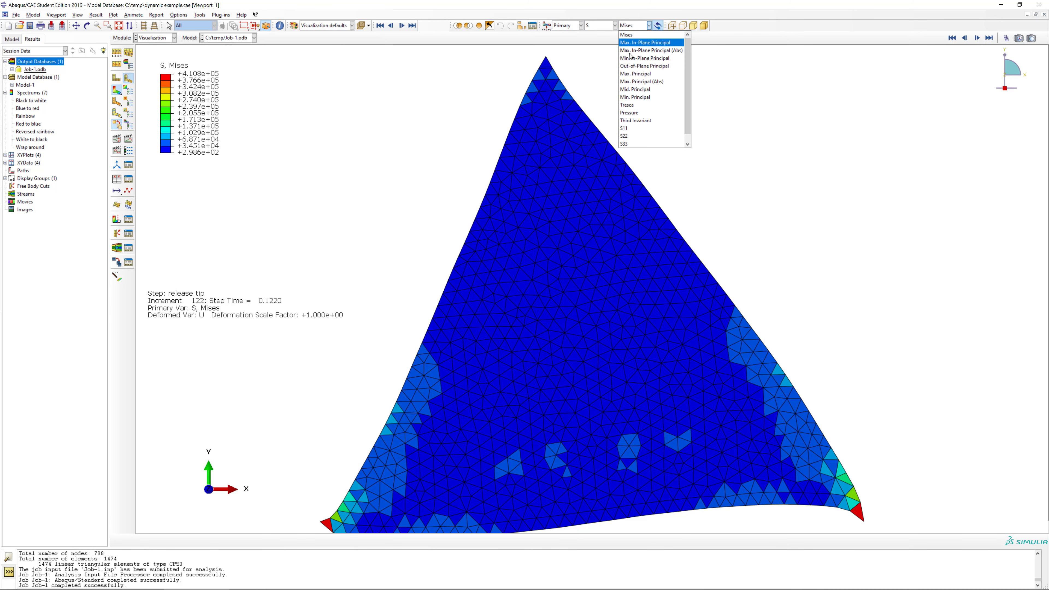
left_click(627, 144)
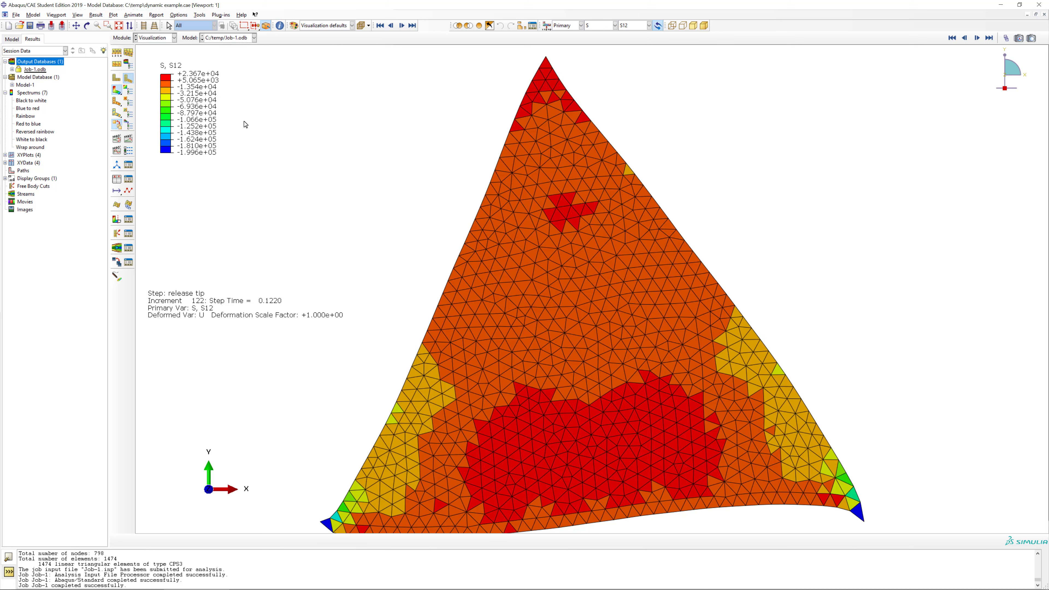
left_click(127, 142)
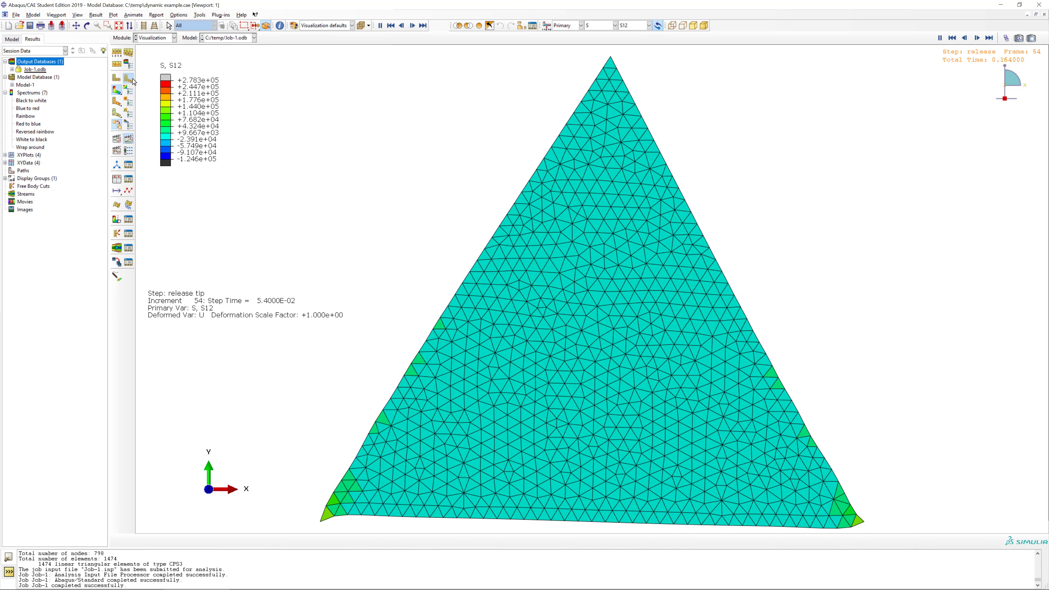
Enable averaging of element output at nodes for the S12 contours, with a 75% averaging threshold.
left_click(119, 66)
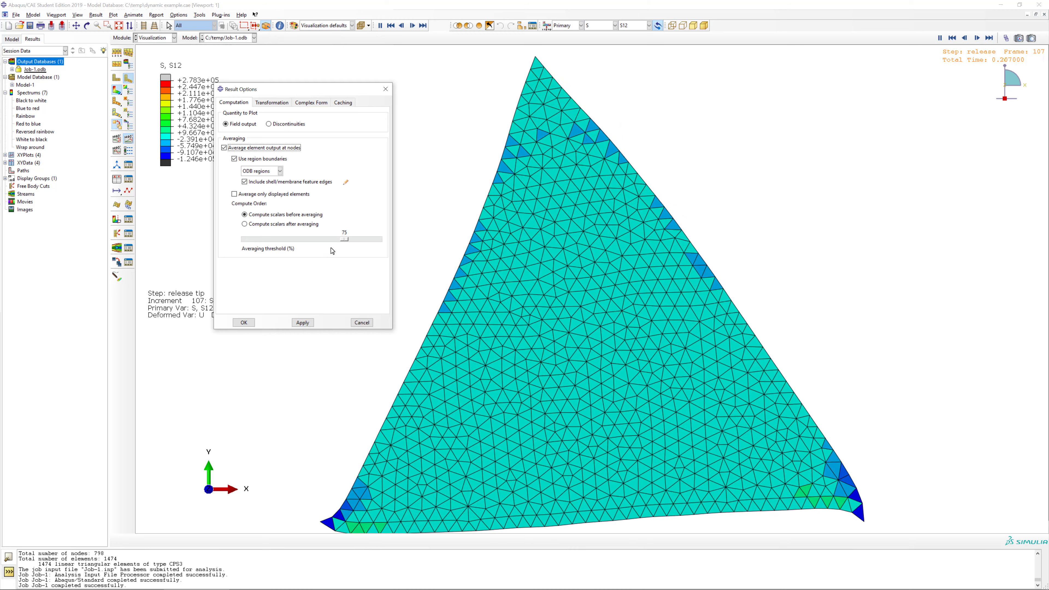
left_click(302, 322)
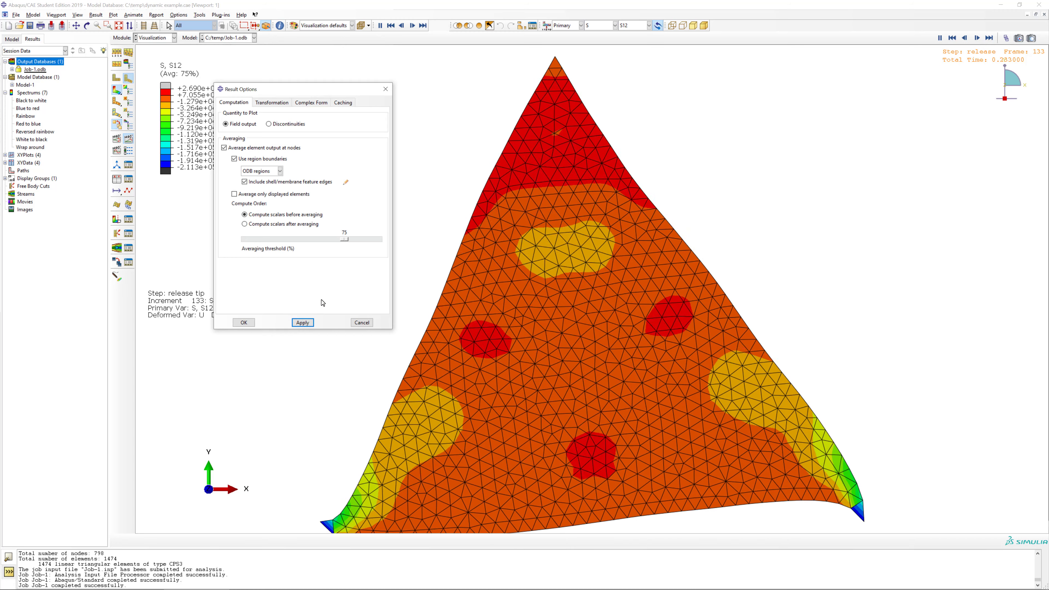
left_click(244, 322)
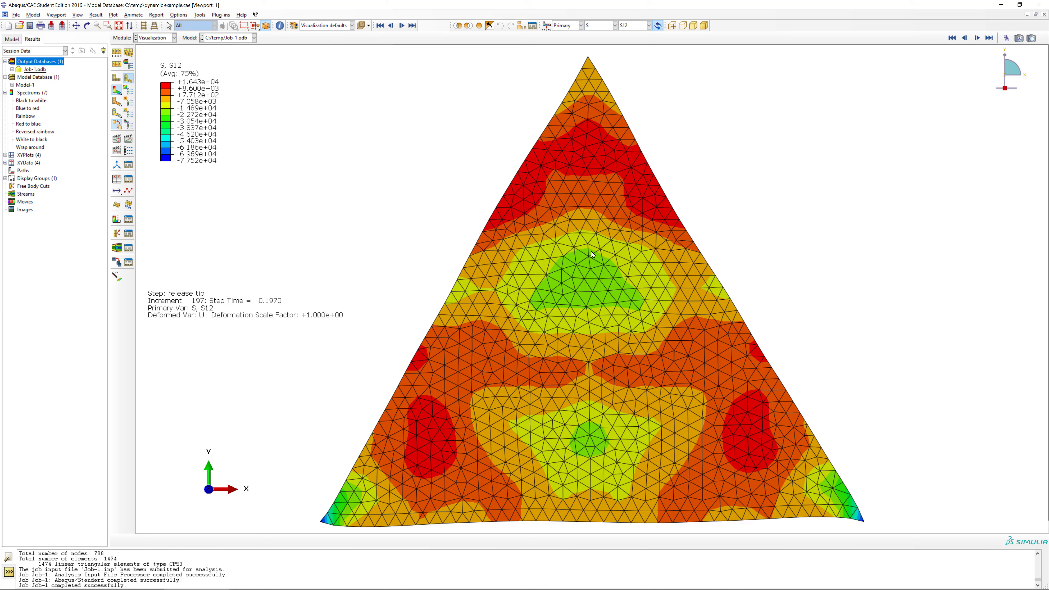
Examine the averaged S12 contours near the triangle's centre and turn off averaging of element output at nodes.
scroll(591, 252, "up", 5)
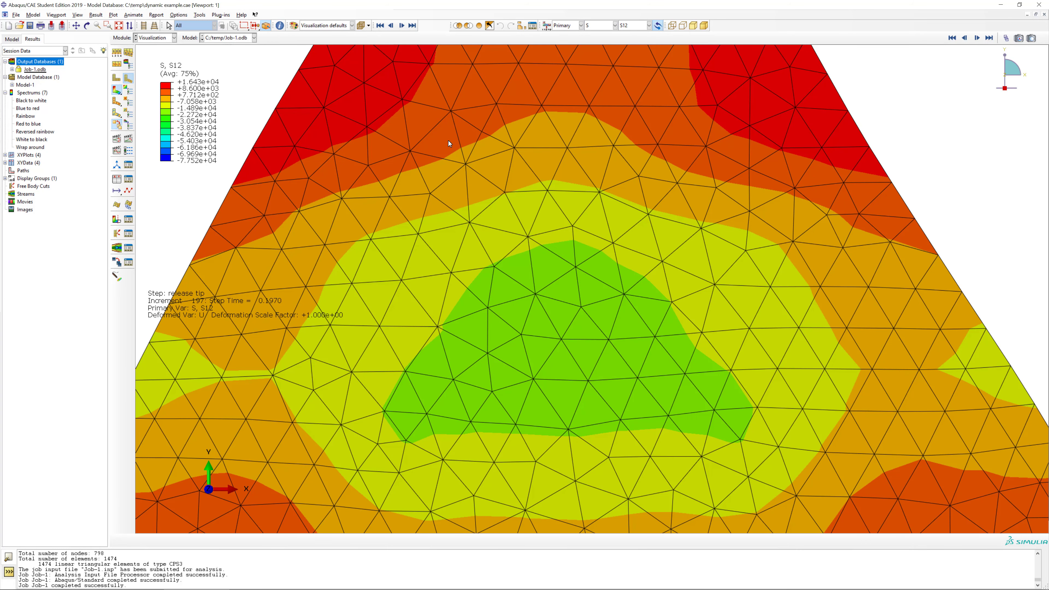
left_click(117, 67)
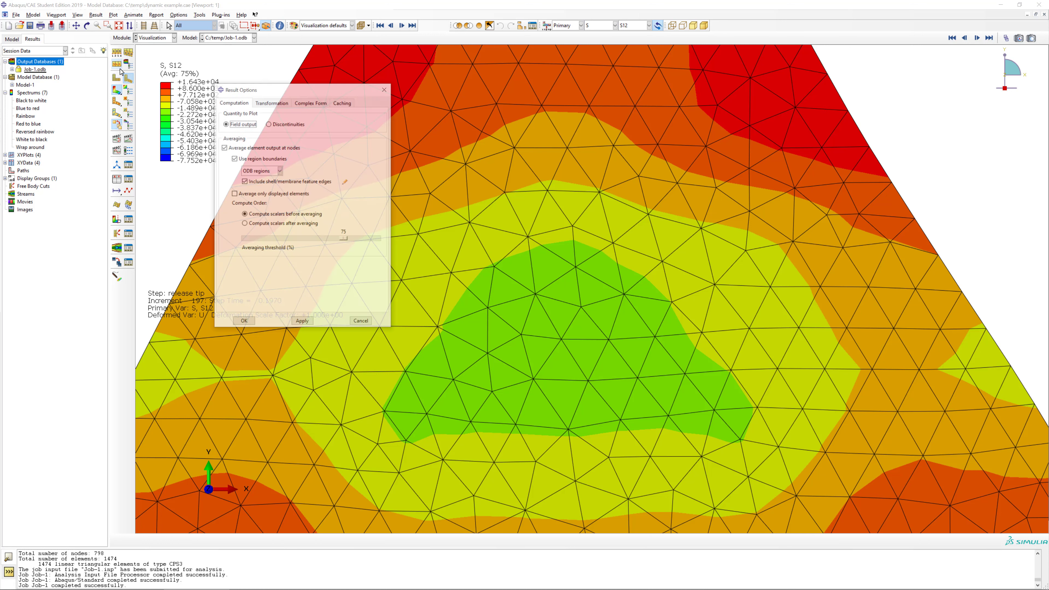
left_click(252, 161)
left_click(246, 322)
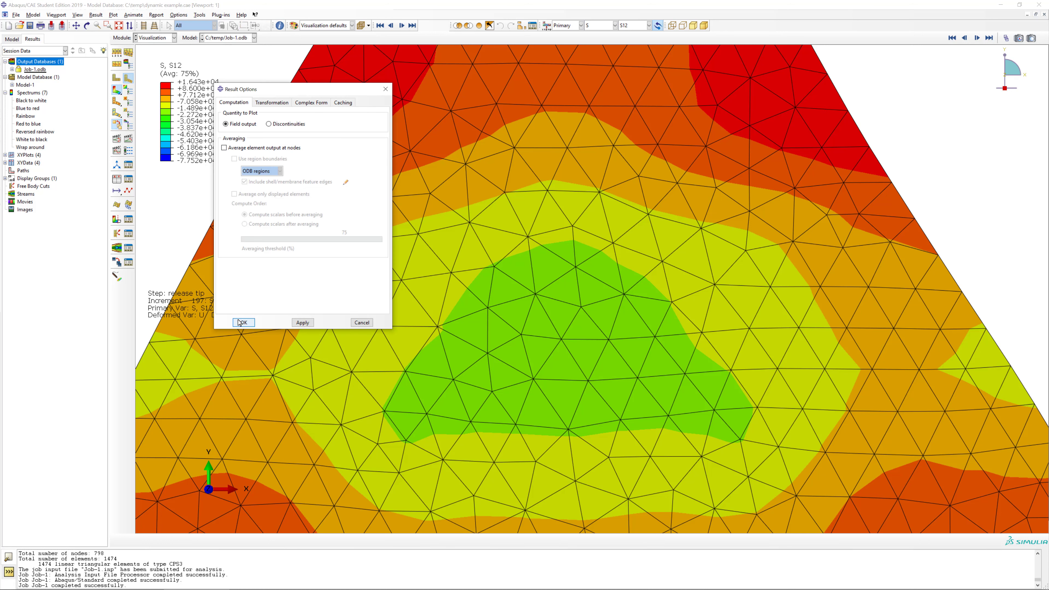
left_click(241, 322)
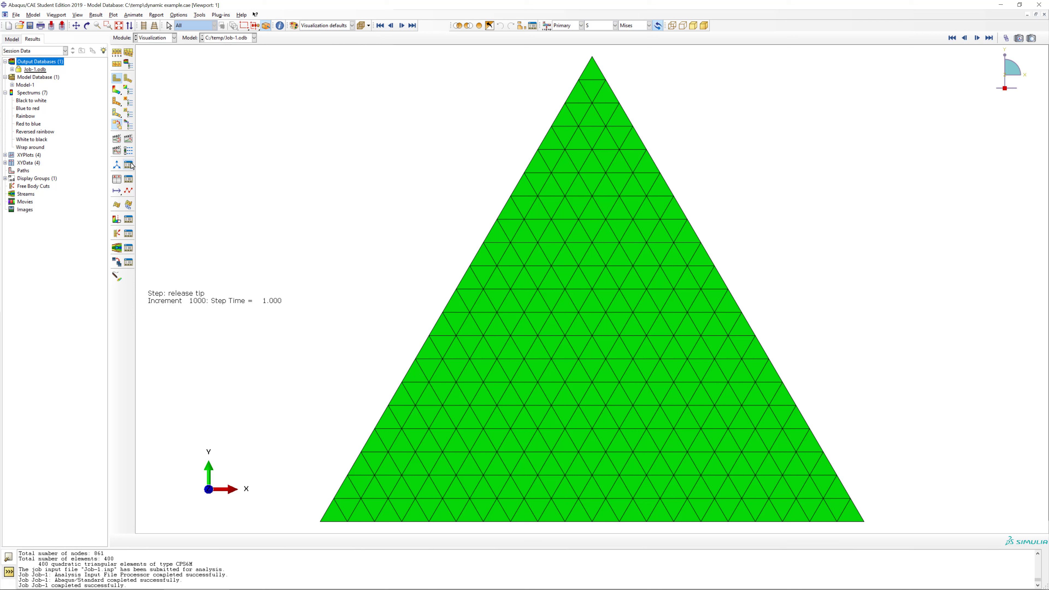
Animate the deformed quadratic mesh over the time history, inspect the elements along its slanted edge, and refit the view.
left_click(129, 142)
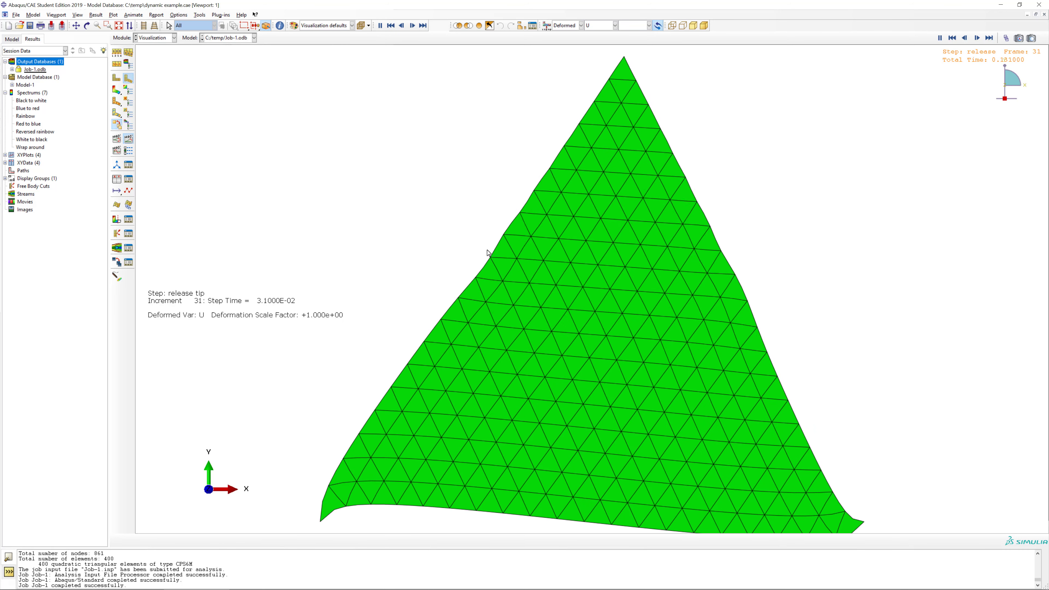
scroll(459, 322, "up", 3)
scroll(459, 322, "up", 4)
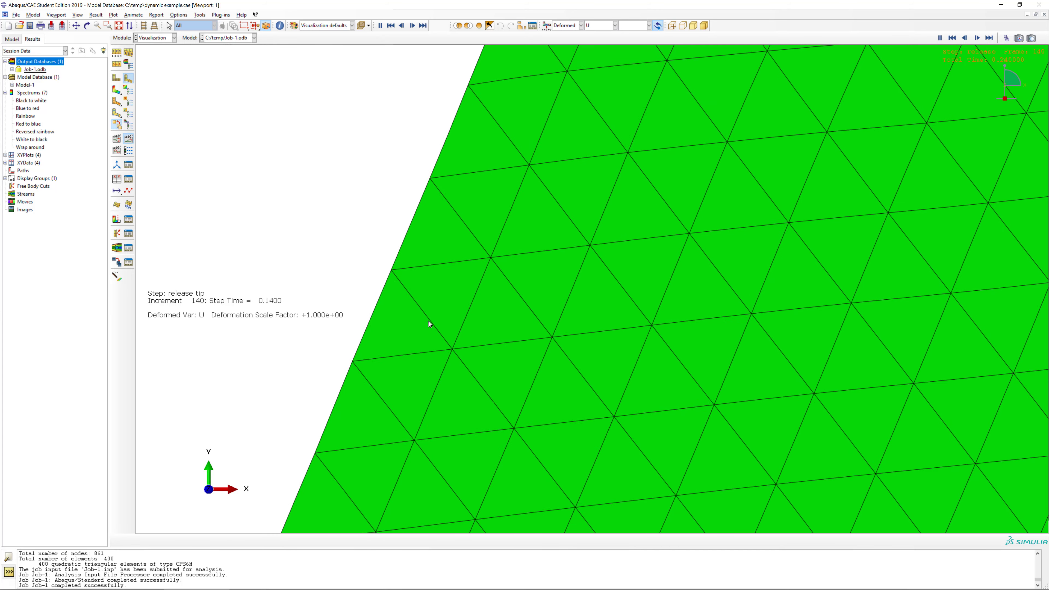
left_click(119, 26)
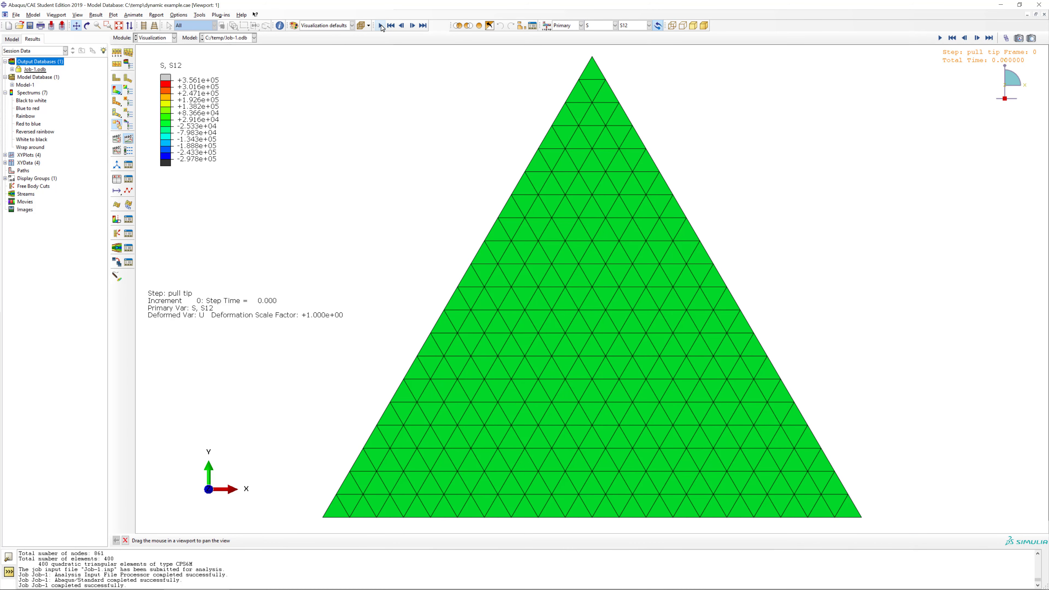
Play the S12 contour animation on the quadratic mesh, stop it, and animate the plain deformed shape over the time history.
left_click(380, 26)
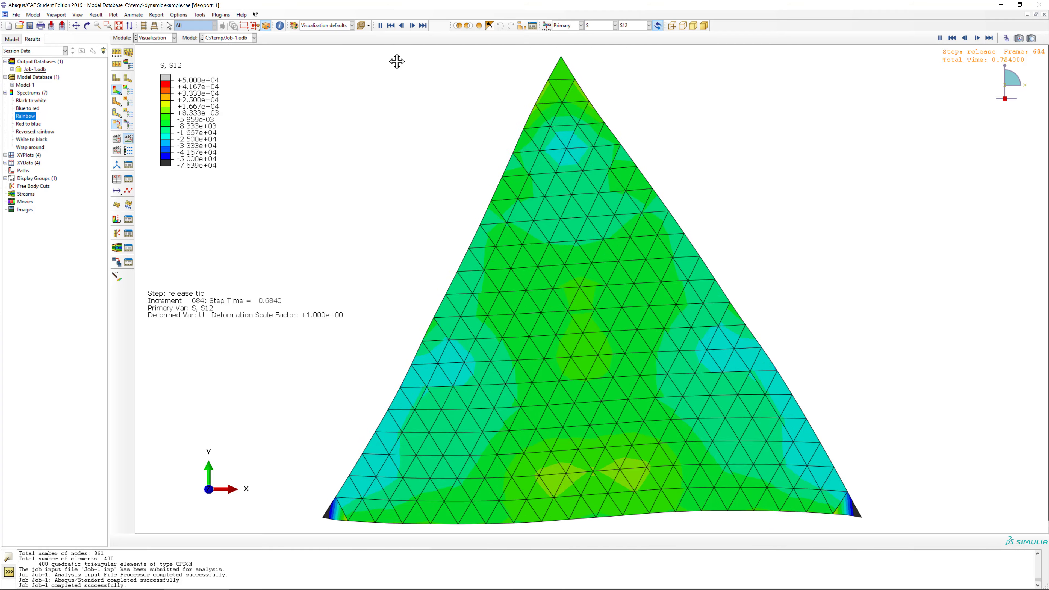
left_click(380, 26)
left_click(128, 78)
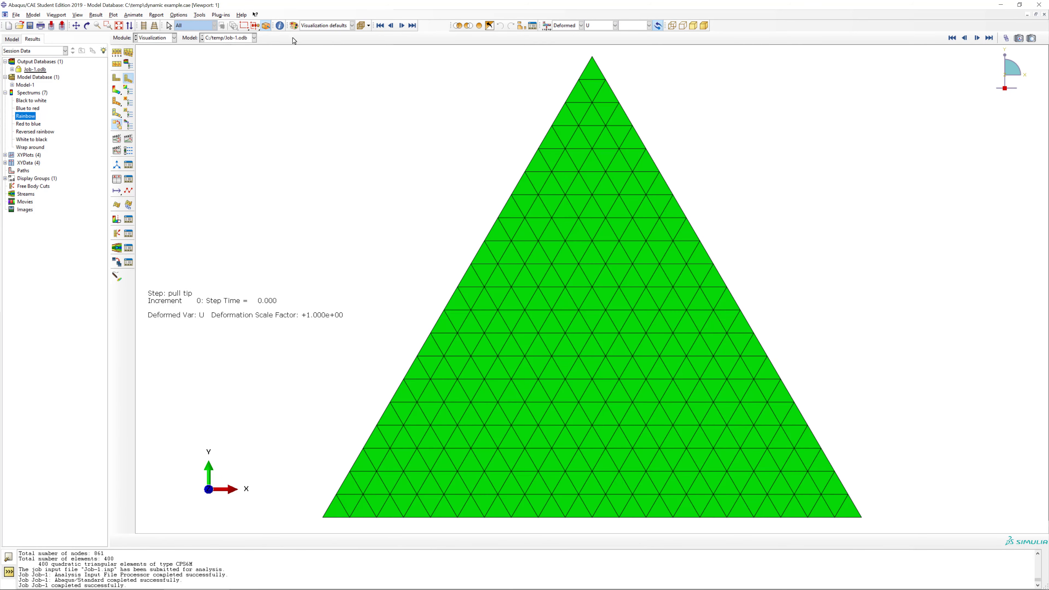
left_click(131, 138)
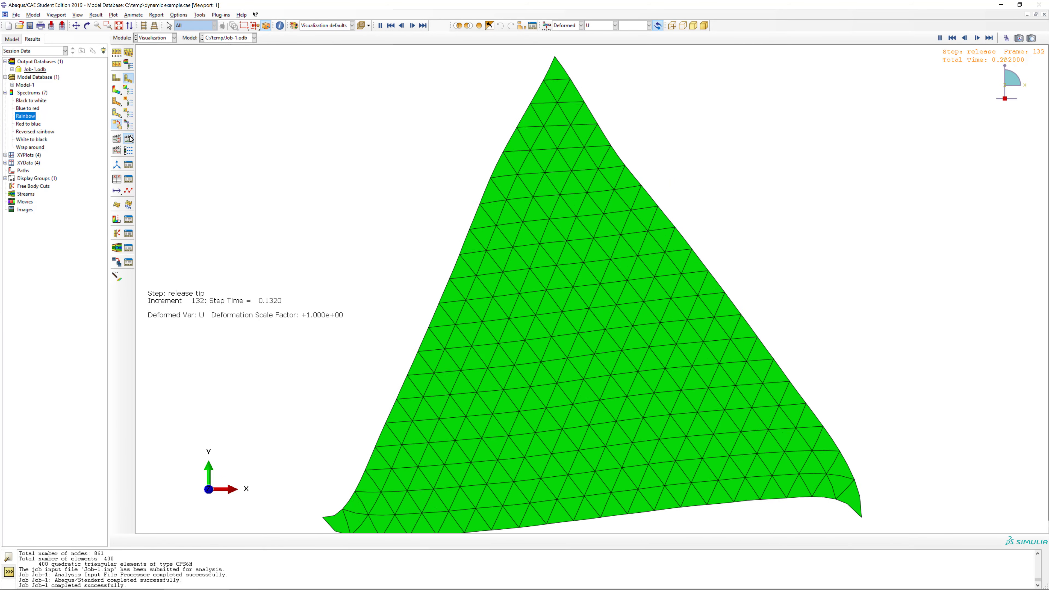